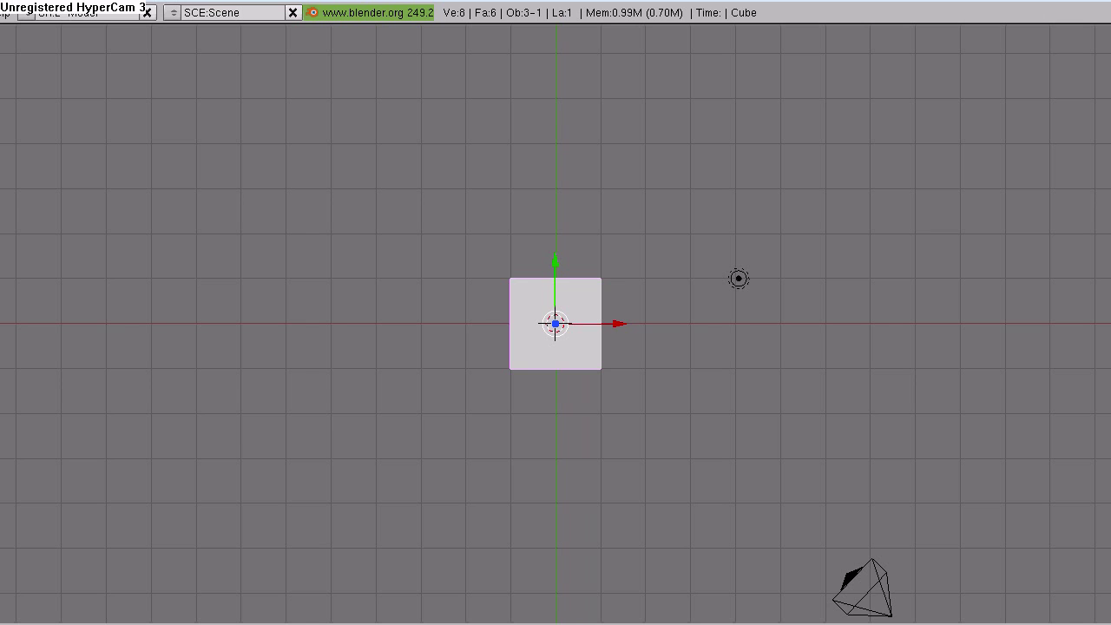
Hide the transform manipulator and delete the default cube
key("ctrl+space")
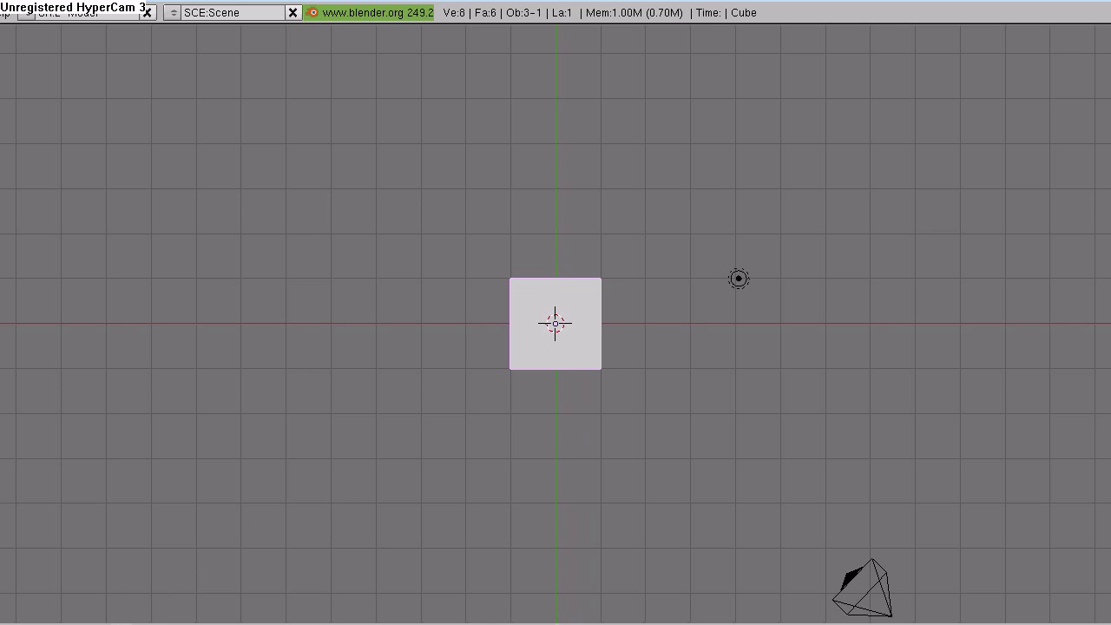
key("x")
left_click(573, 415)
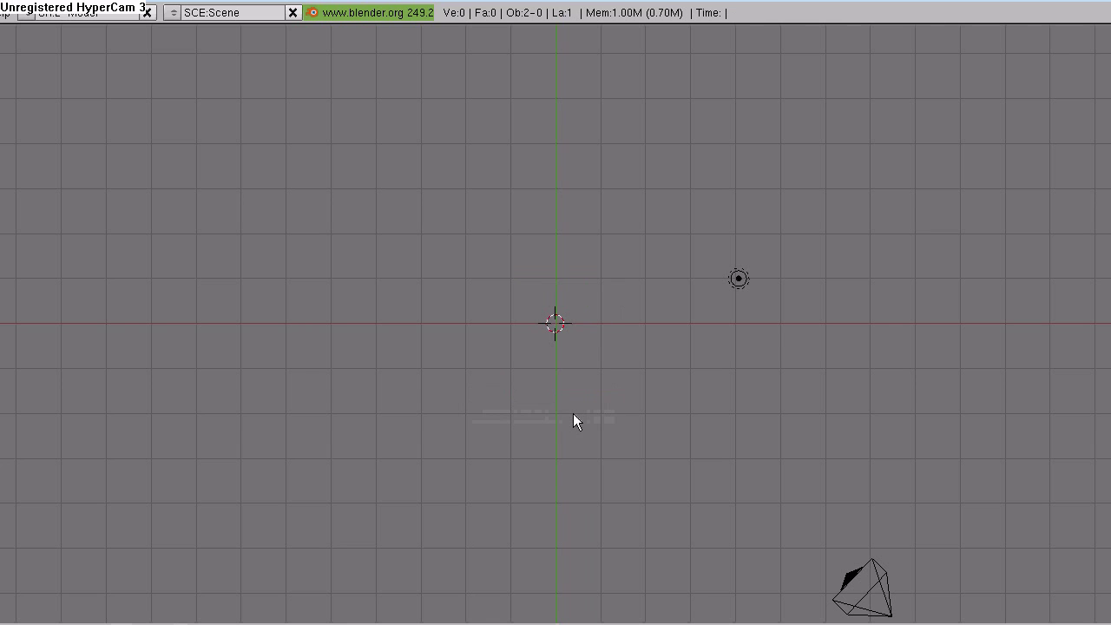
Clear the camera's location and rotation so it sits at the origin
right_click(871, 601)
key("alt+g")
left_click(678, 489)
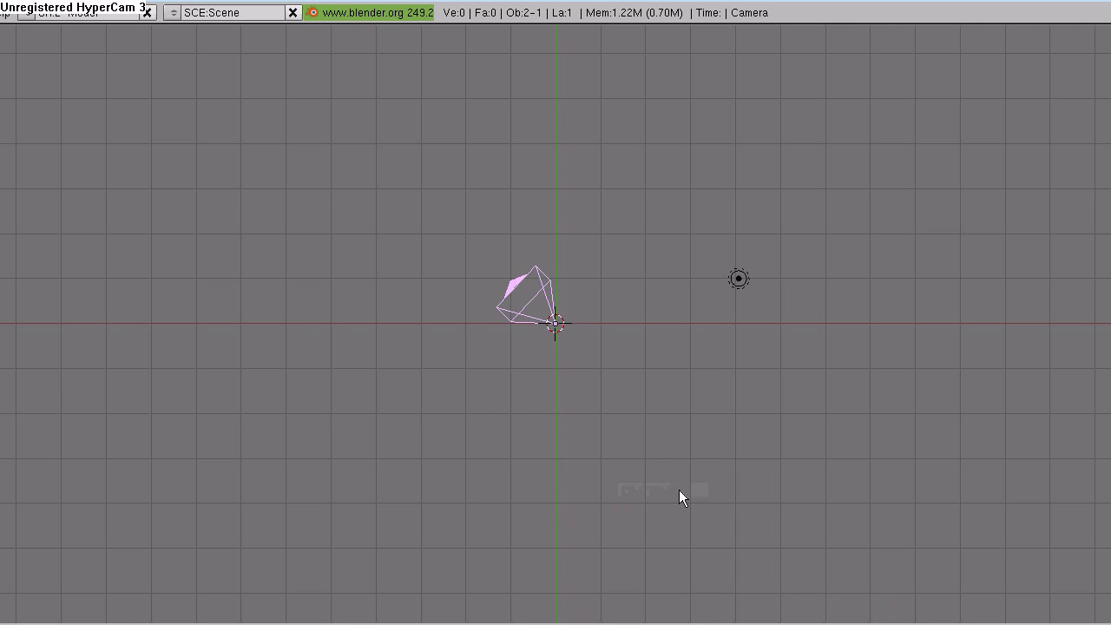
key("alt+r")
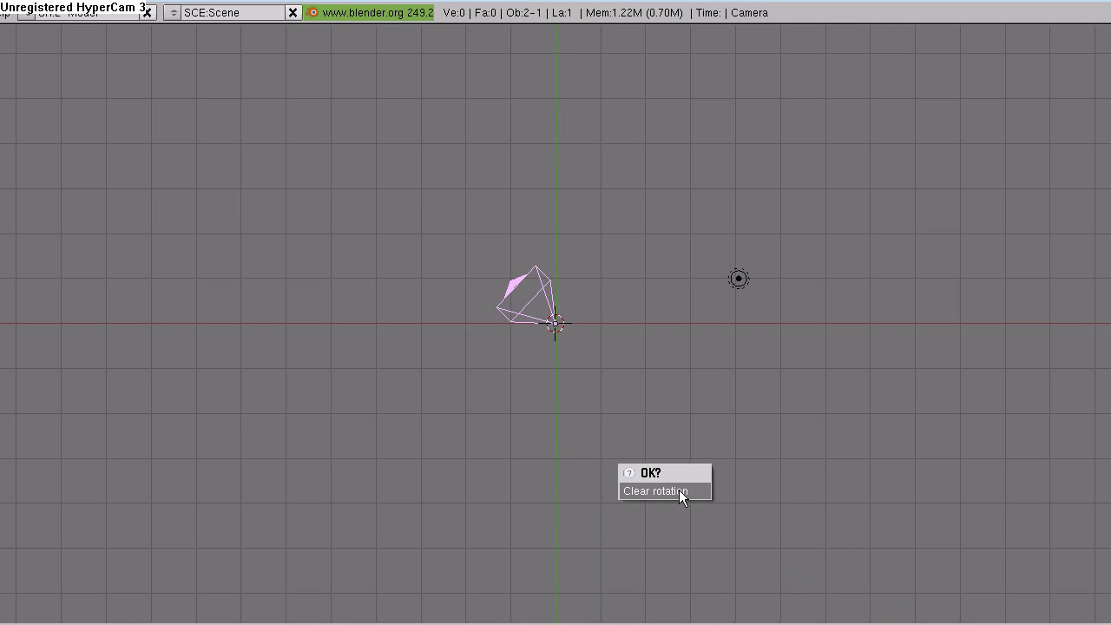
left_click(679, 490)
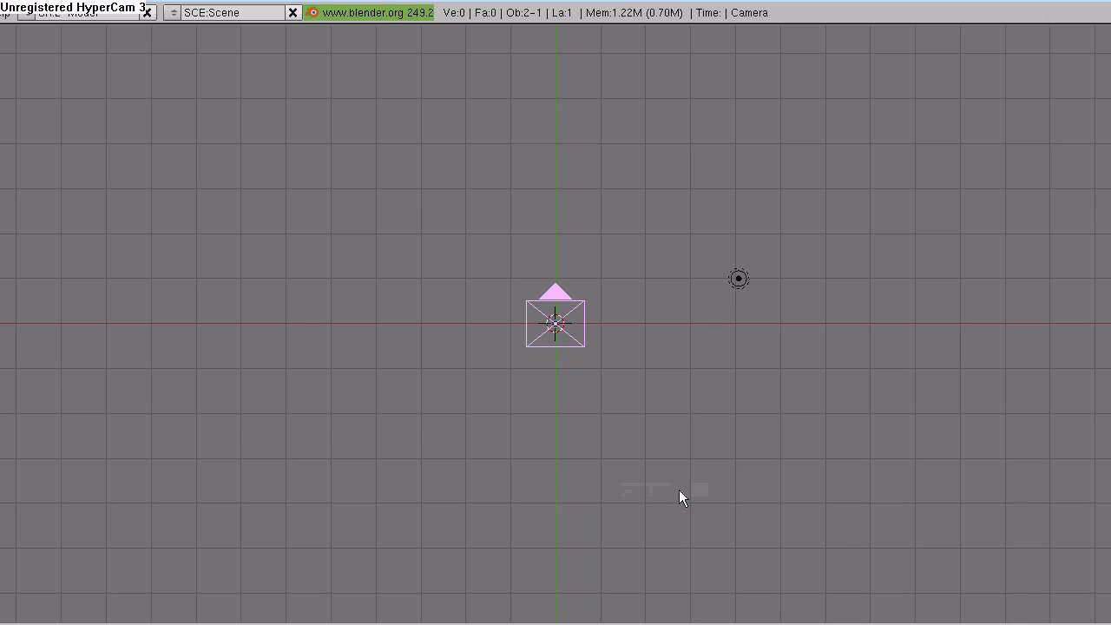
Show Transform Properties and give the camera RotX 90 and LocY -7.5
key("n")
left_click(113, 176)
left_click_drag(114, 178, 283, 193)
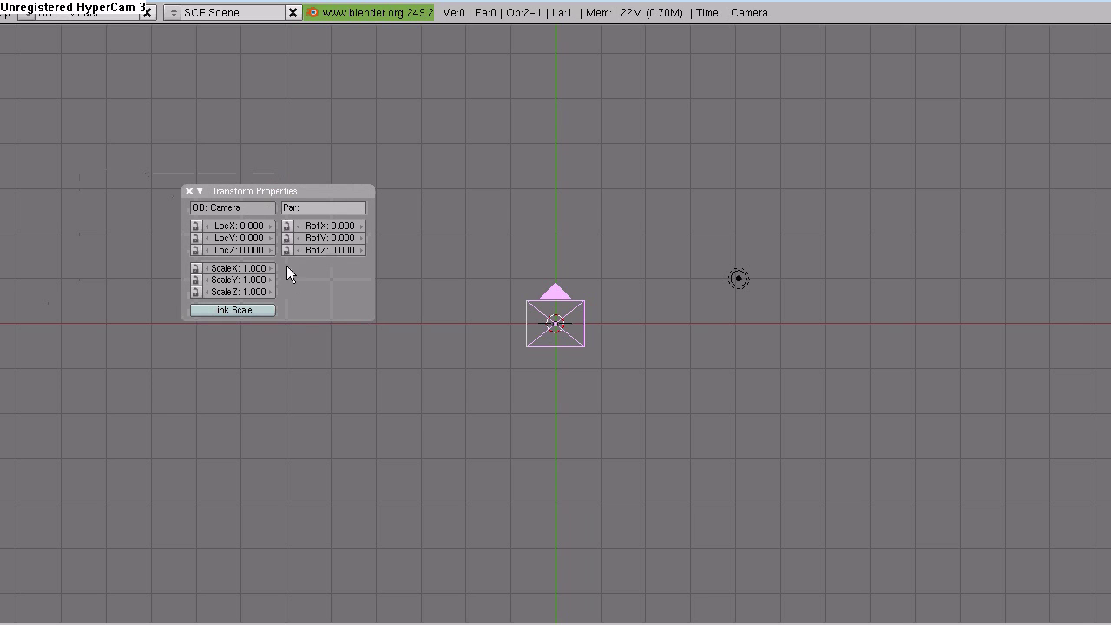
left_click(322, 224)
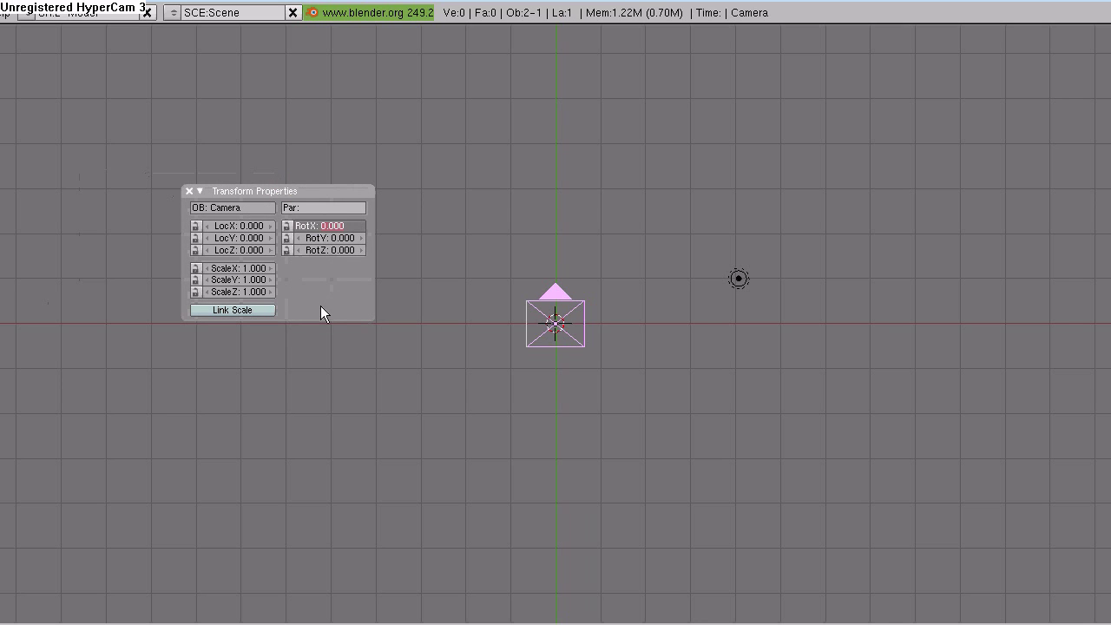
type("90")
key("Return")
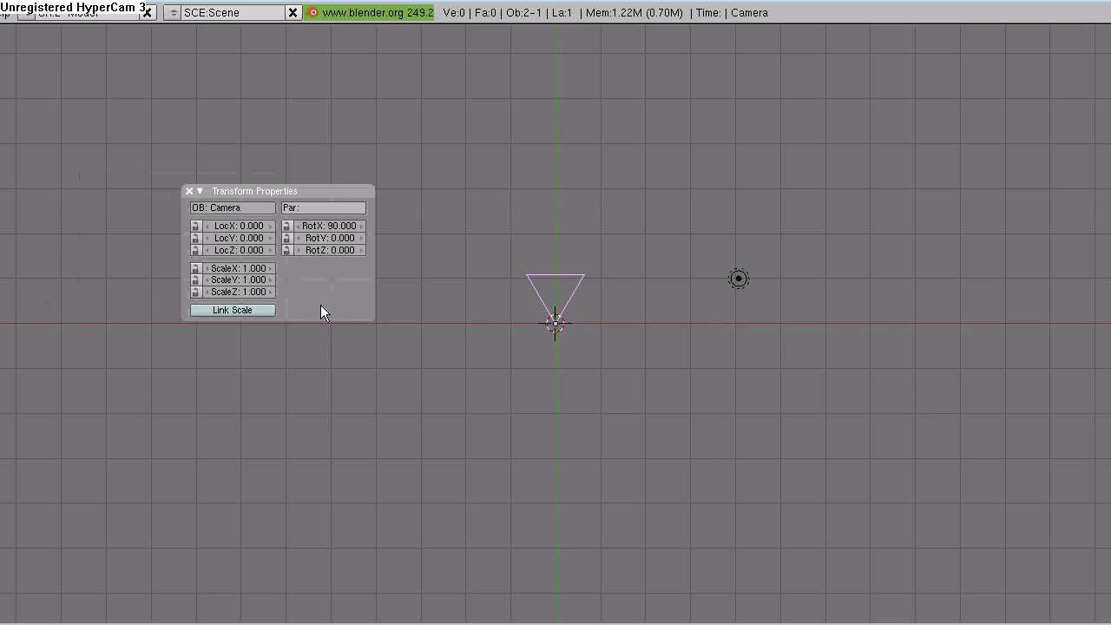
left_click(235, 238)
type("-")
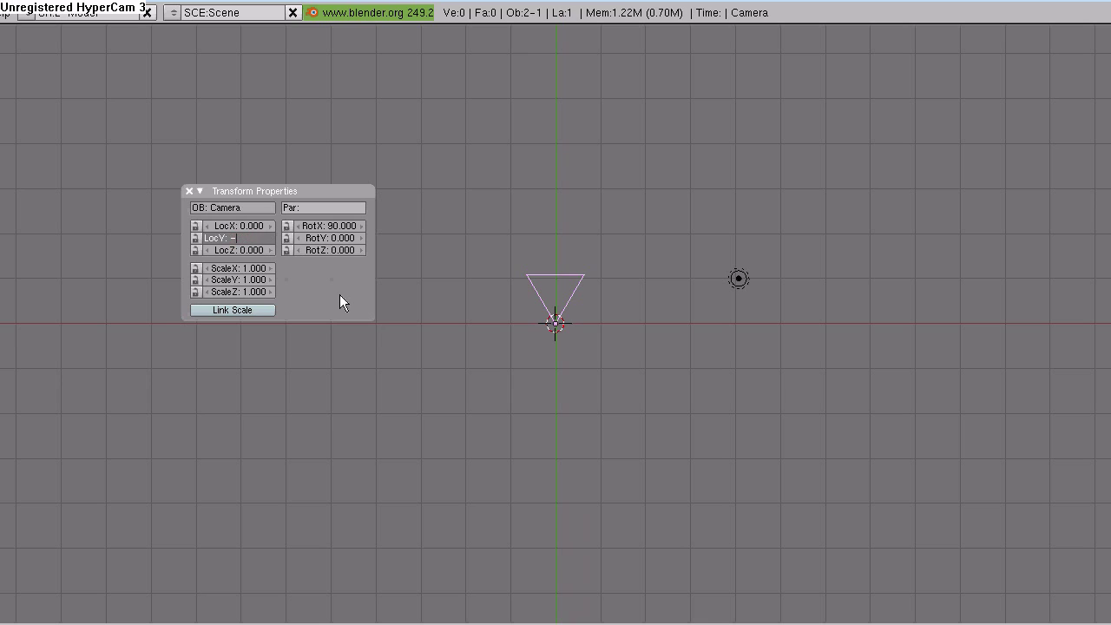
type("7.5")
key("Return")
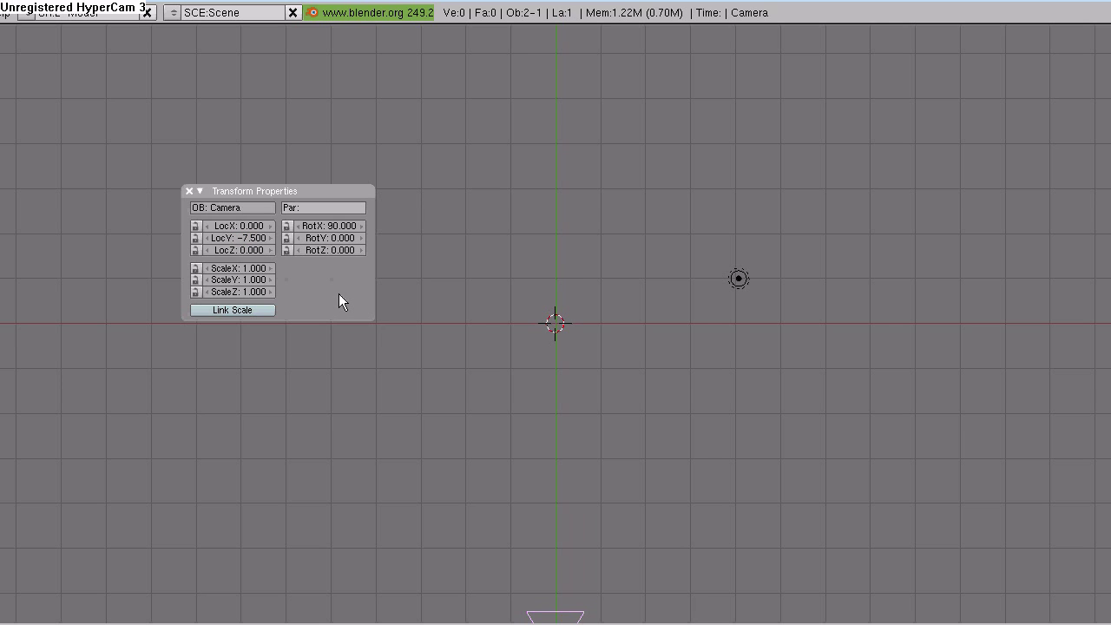
right_click(743, 278)
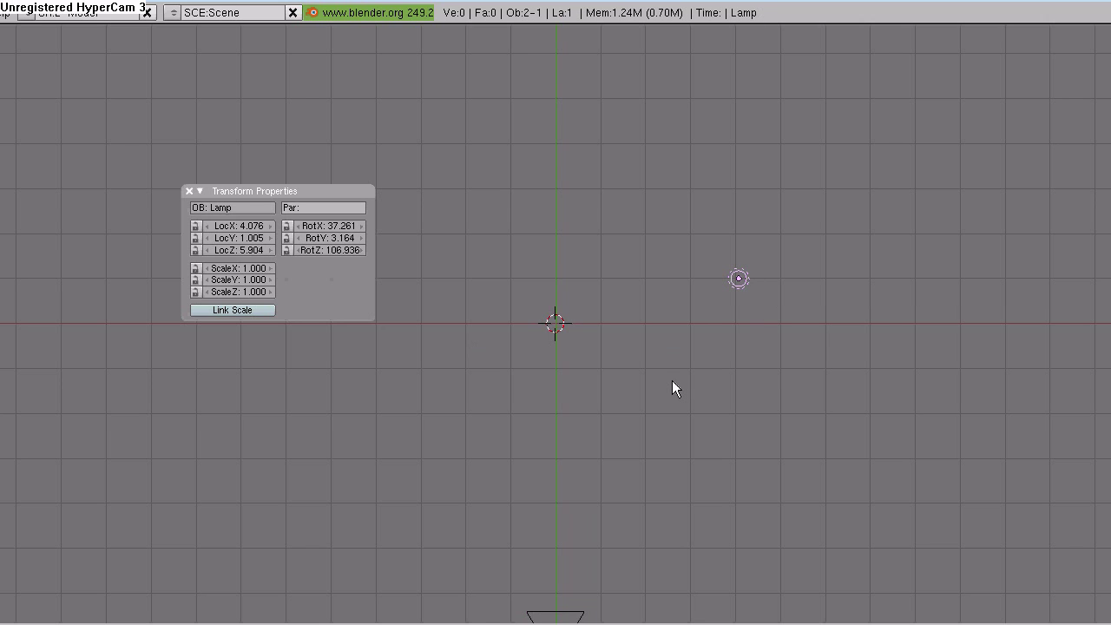
In front view, clear the lamp's location, then set LocY -17 and LocZ 17
key("KP_1")
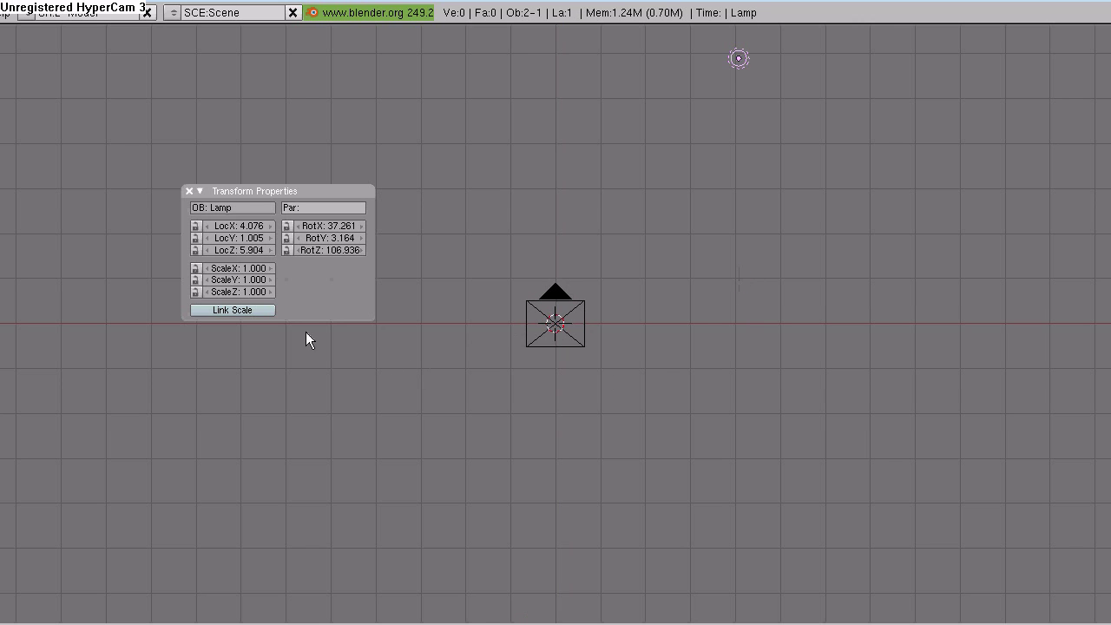
key("alt+g")
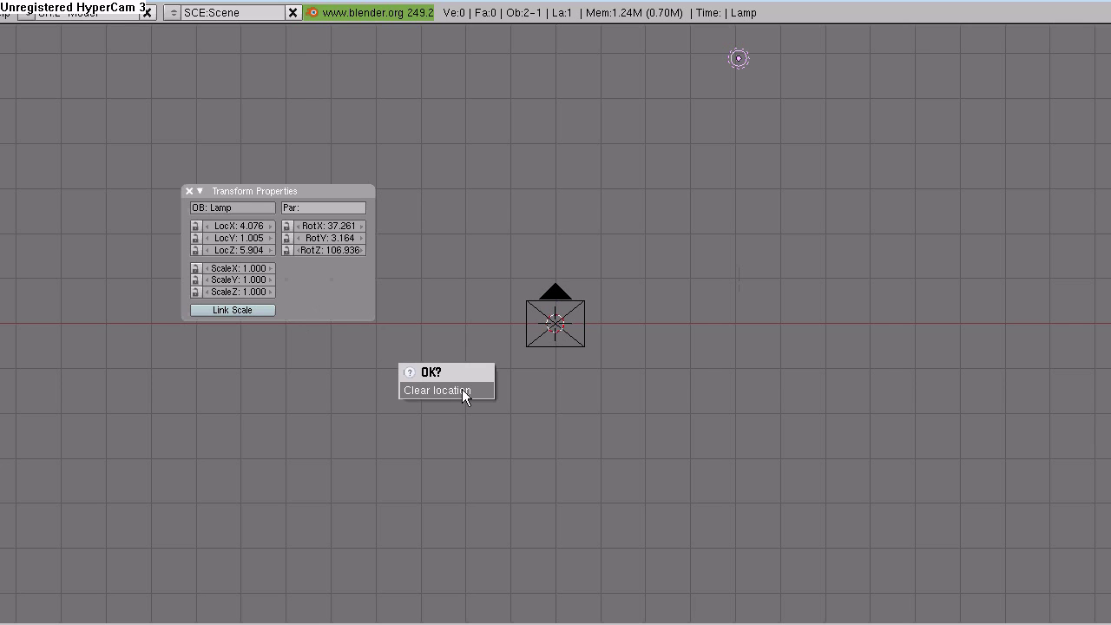
left_click(461, 389)
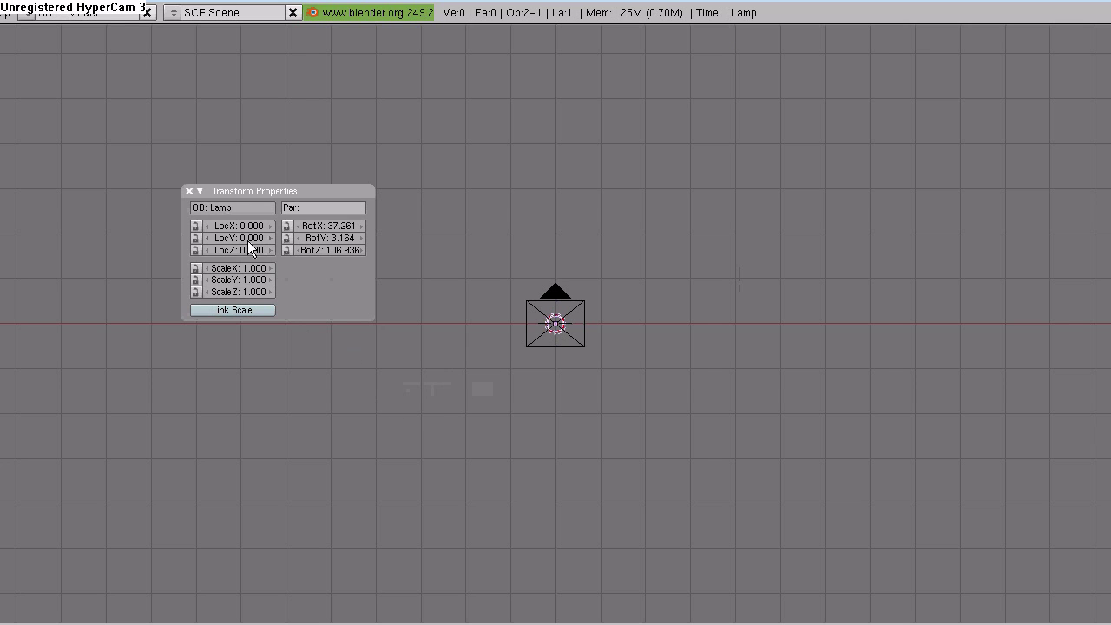
left_click(248, 239)
type("-17")
key("Return")
left_click(236, 250)
type("17")
key("Return")
key("space")
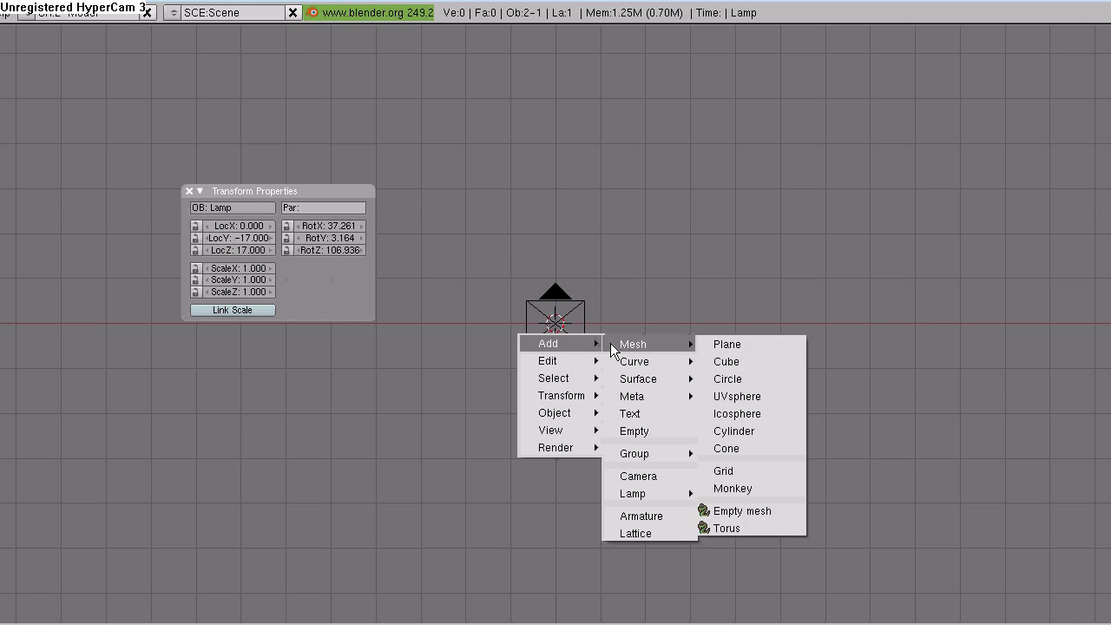
Add a Sun lamp and rotate it -75 on X and -21 on Z
mouse_move(665, 493)
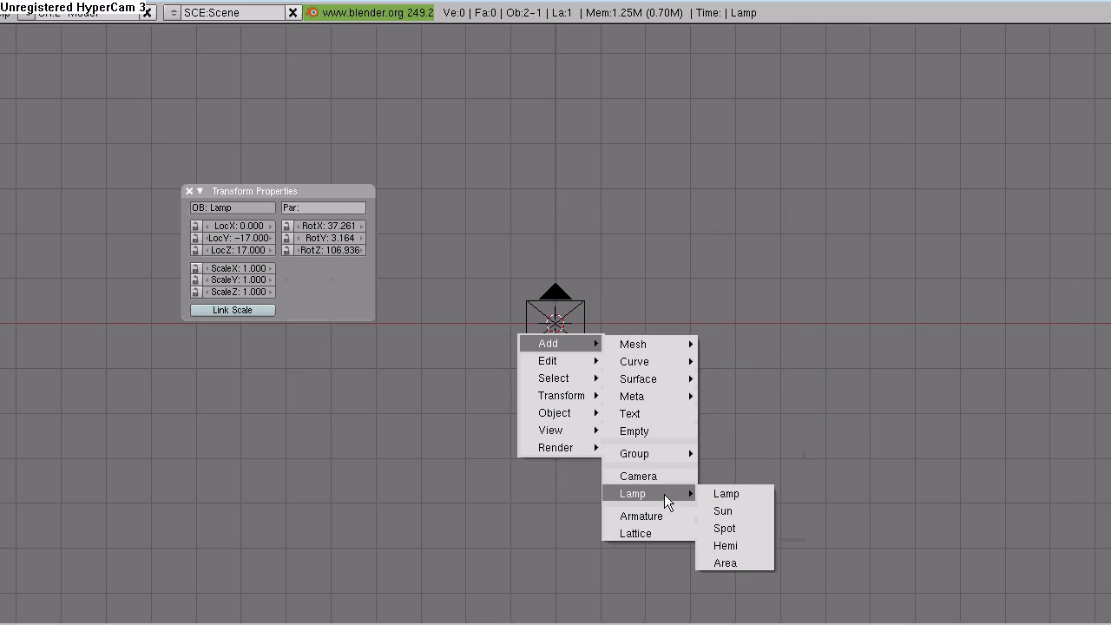
left_click(722, 512)
left_click(330, 226)
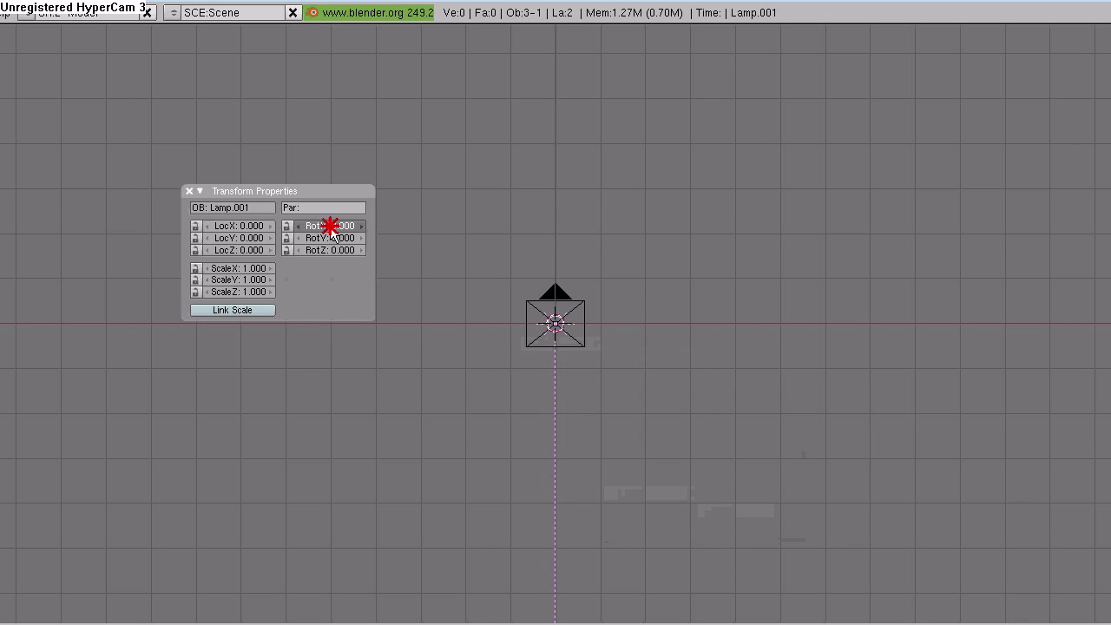
type("-75")
key("Return")
type("-21")
key("Return")
Place the sun lamp at LocX 6.5, LocY 10, LocZ 3.5
left_click(234, 227)
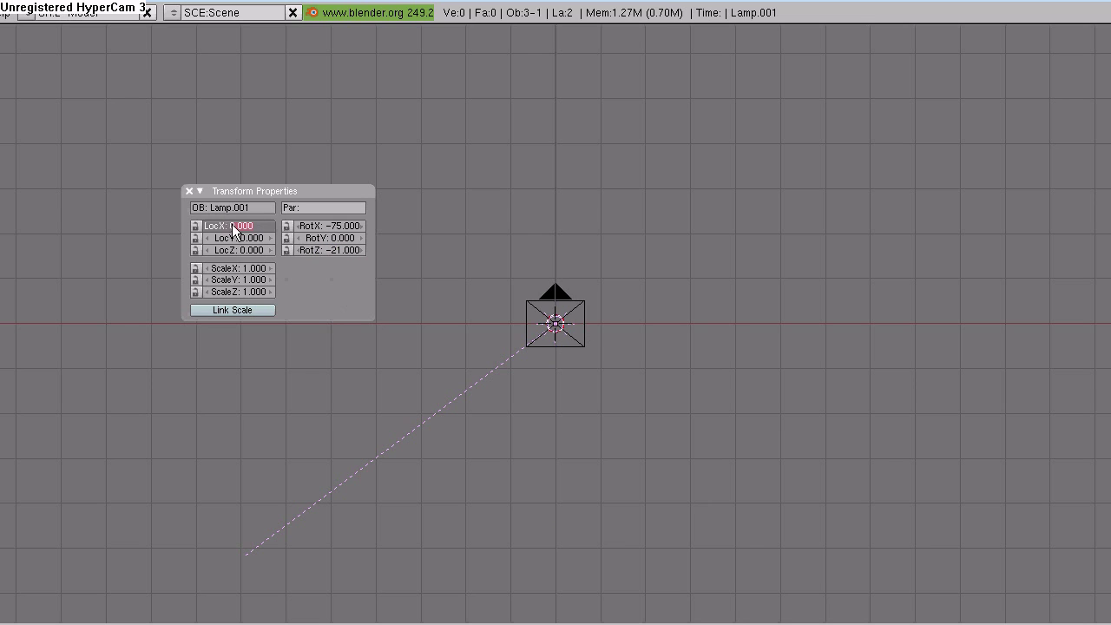
type("6.5")
key("Return")
left_click(253, 240)
type("10")
key("Return")
left_click(245, 251)
type("3.5")
key("Return")
Add a Spot lamp and rotate it -75 on X and -21 on Z
key("space")
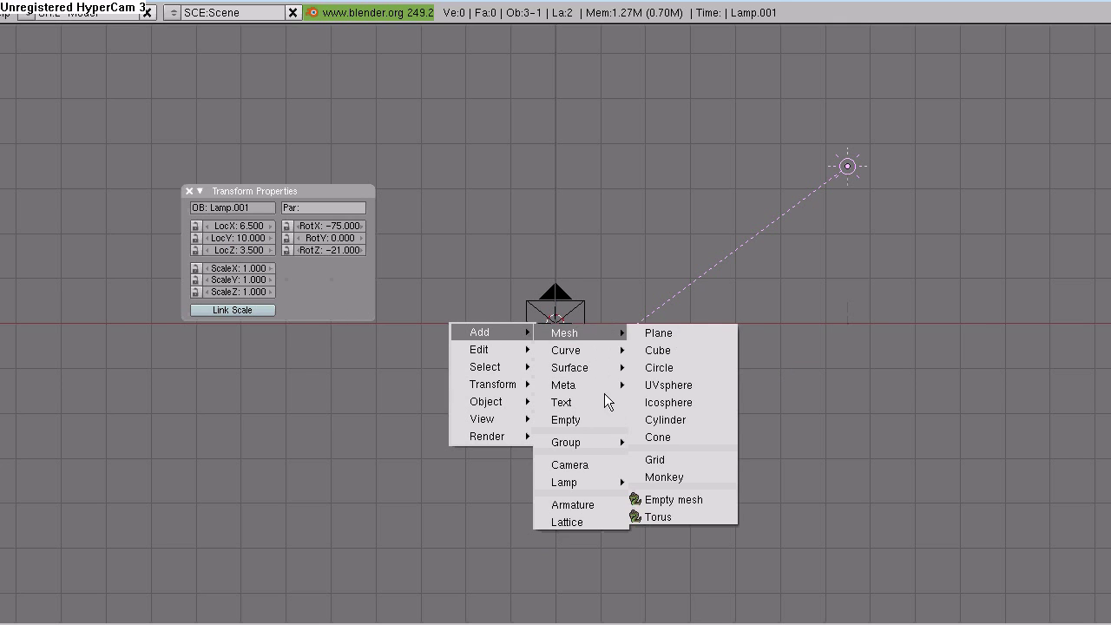
mouse_move(595, 484)
left_click(656, 517)
left_click(335, 225)
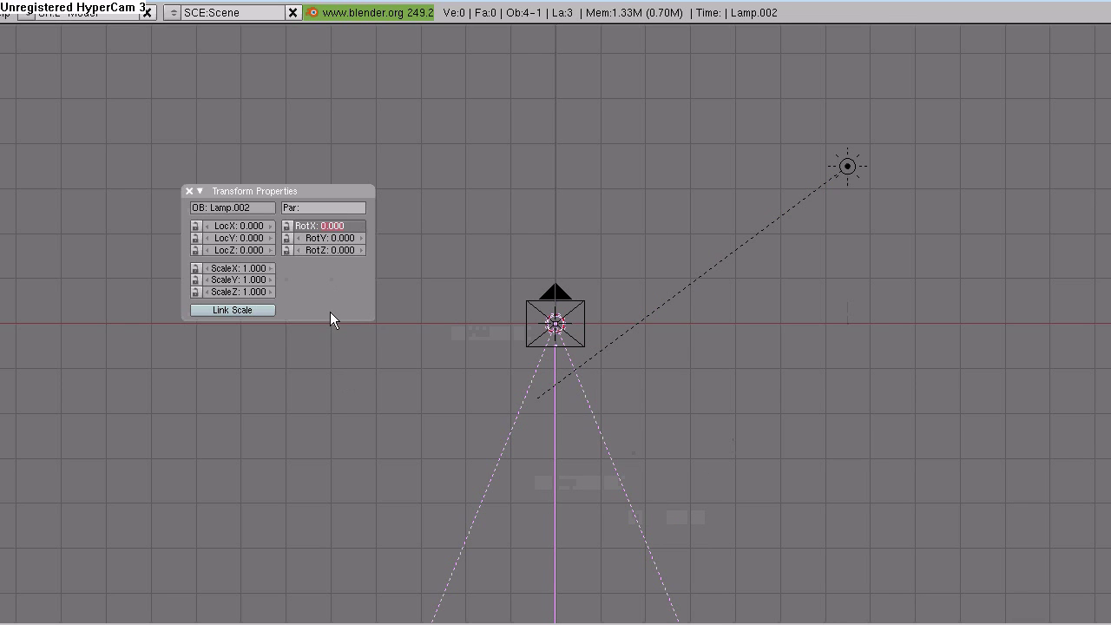
type("-75")
key("Return")
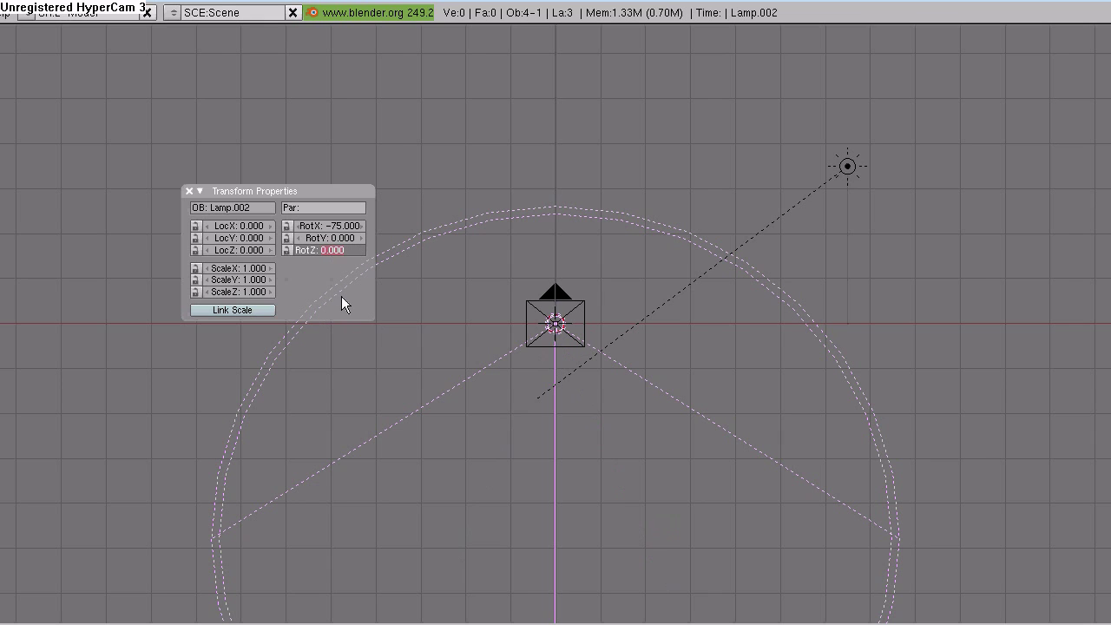
type("-21")
key("Return")
Place the spot lamp at LocX 6.5, LocY 10, LocZ 3
left_click(230, 228)
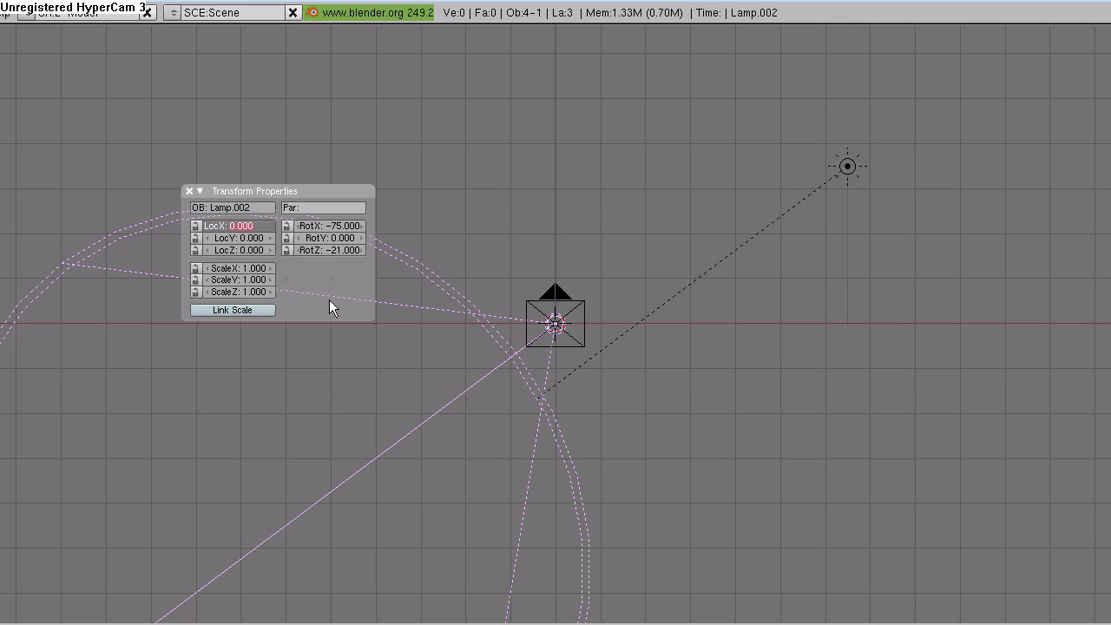
type("6.5")
key("Return")
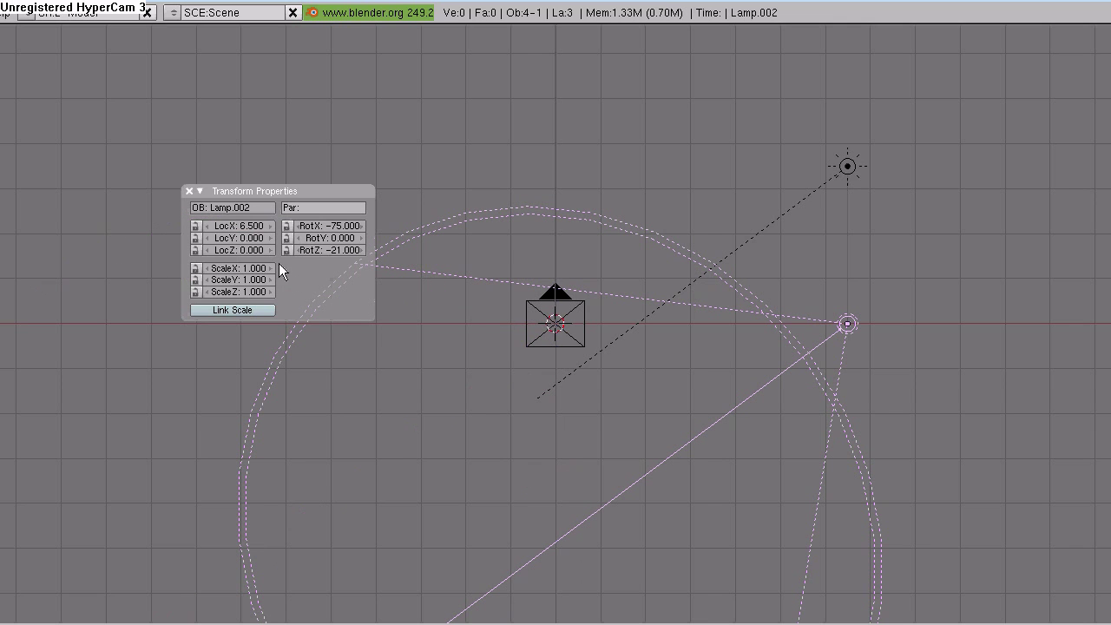
left_click(250, 239)
type("10")
key("Return")
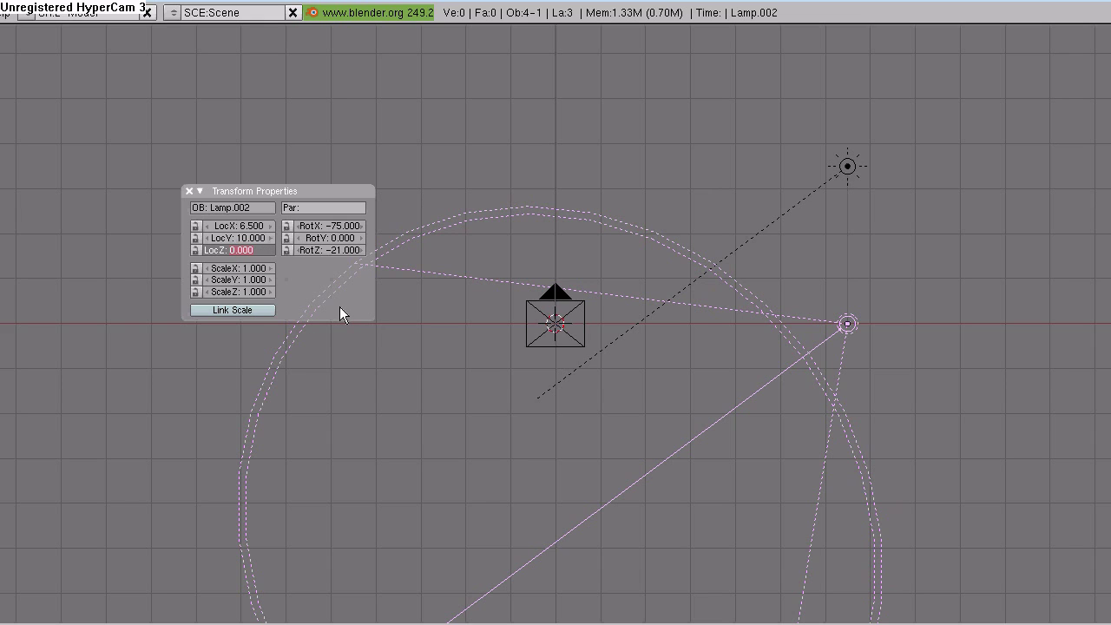
type("3")
key("Return")
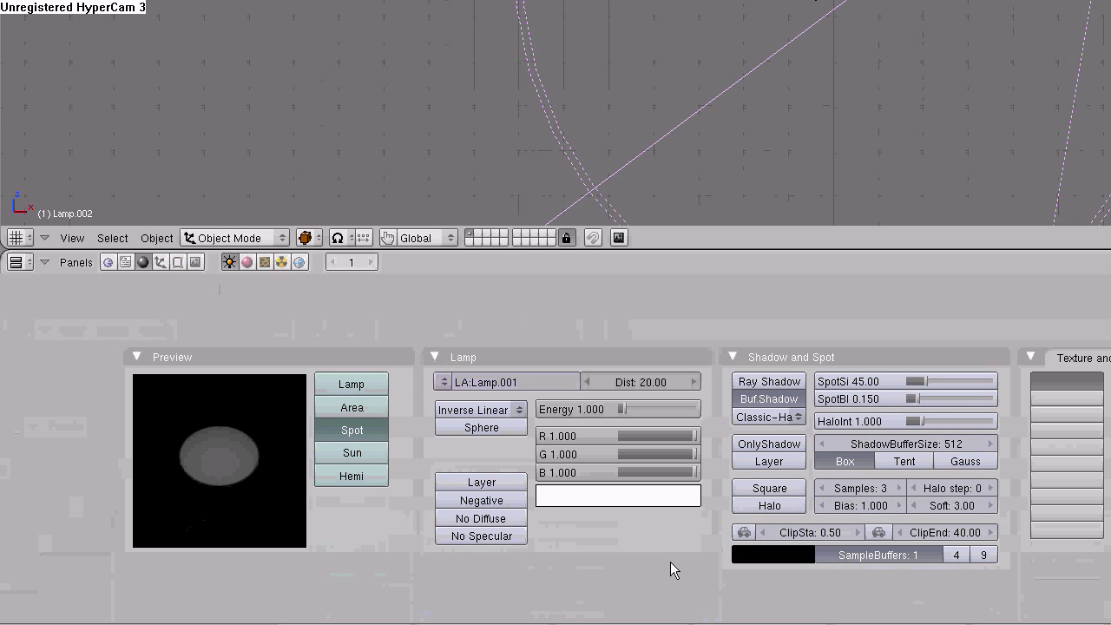
Enable Halo on the spot lamp with SpotSi 34 and HaloInt 1.5
left_click(765, 506)
left_click(864, 382)
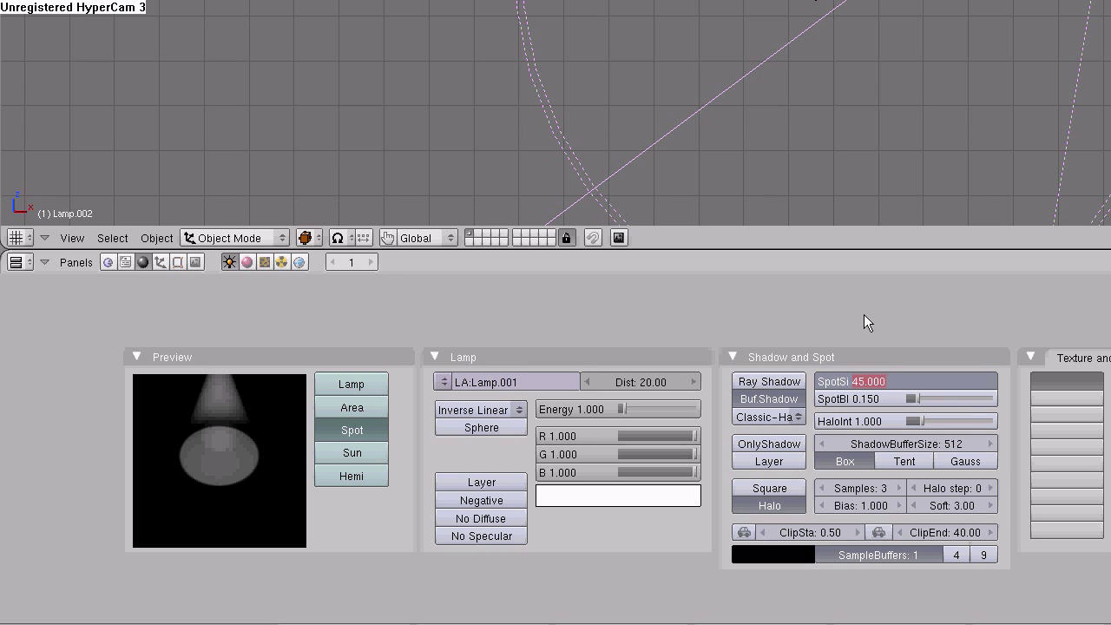
type("34")
key("Return")
left_click(848, 421)
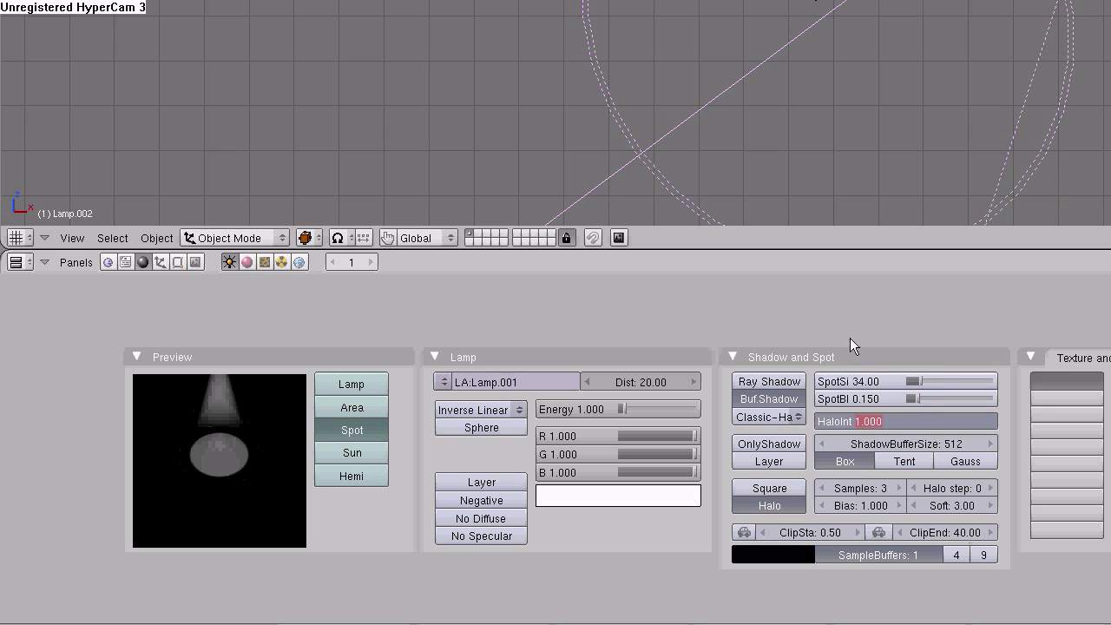
type("1")
type("5")
key("Return")
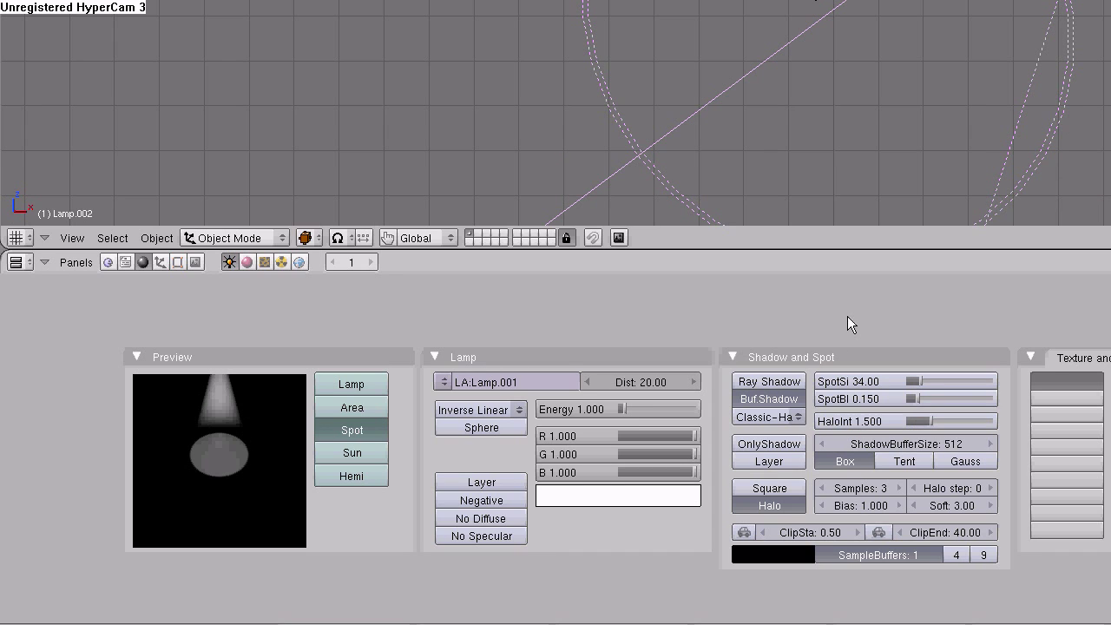
key("ctrl+Left")
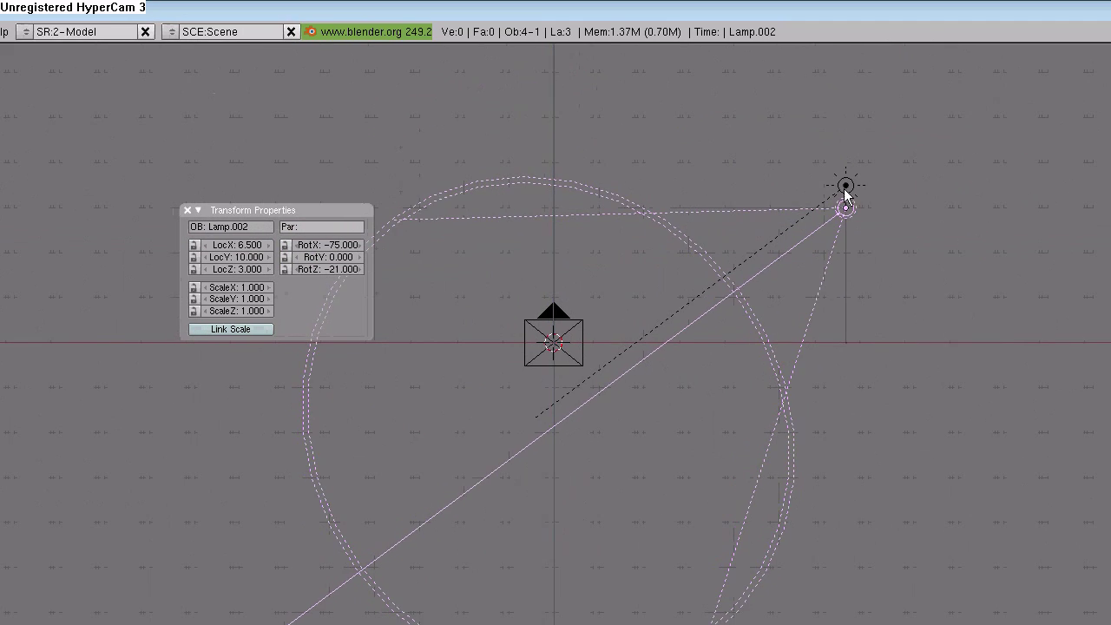
Set the sun lamp's Dist to 30
key("ctrl+Right")
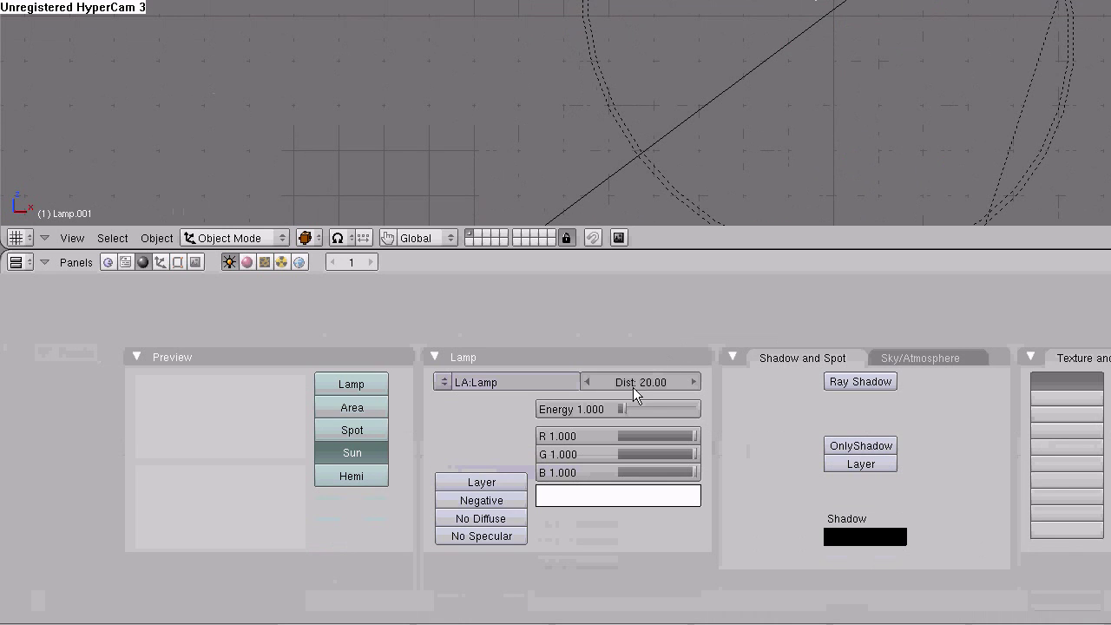
left_click(655, 387)
type("30")
key("Return")
key("ctrl+Left")
Give the spot lamp No Specular, Dist 20 and Ray Shadow off
scroll(735, 347, "down", 6)
right_click(720, 180)
key("ctrl+Right")
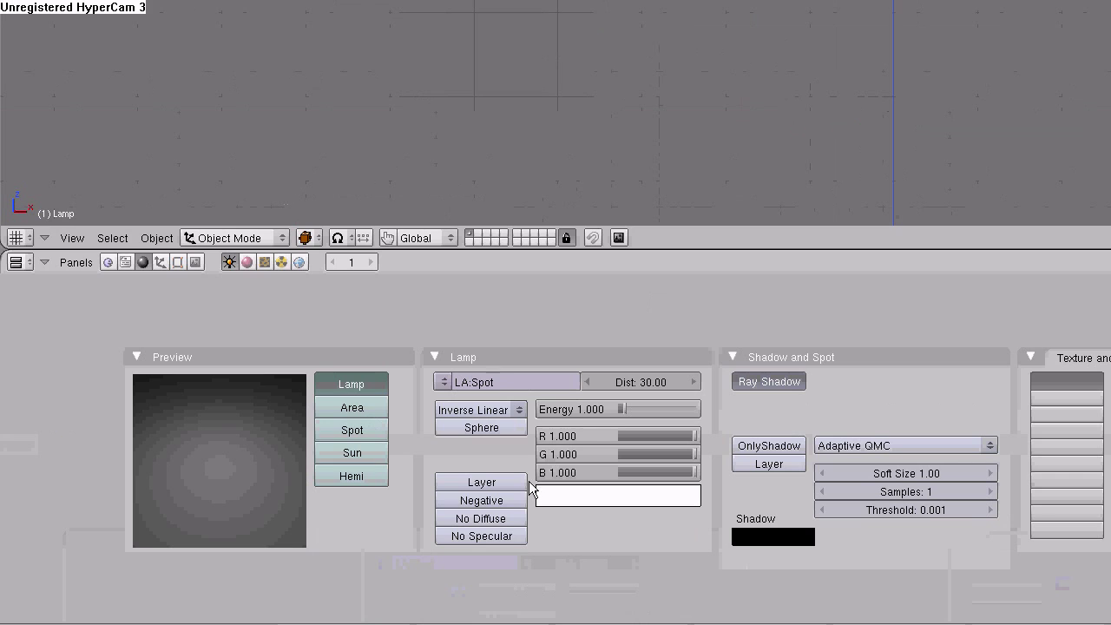
left_click(460, 535)
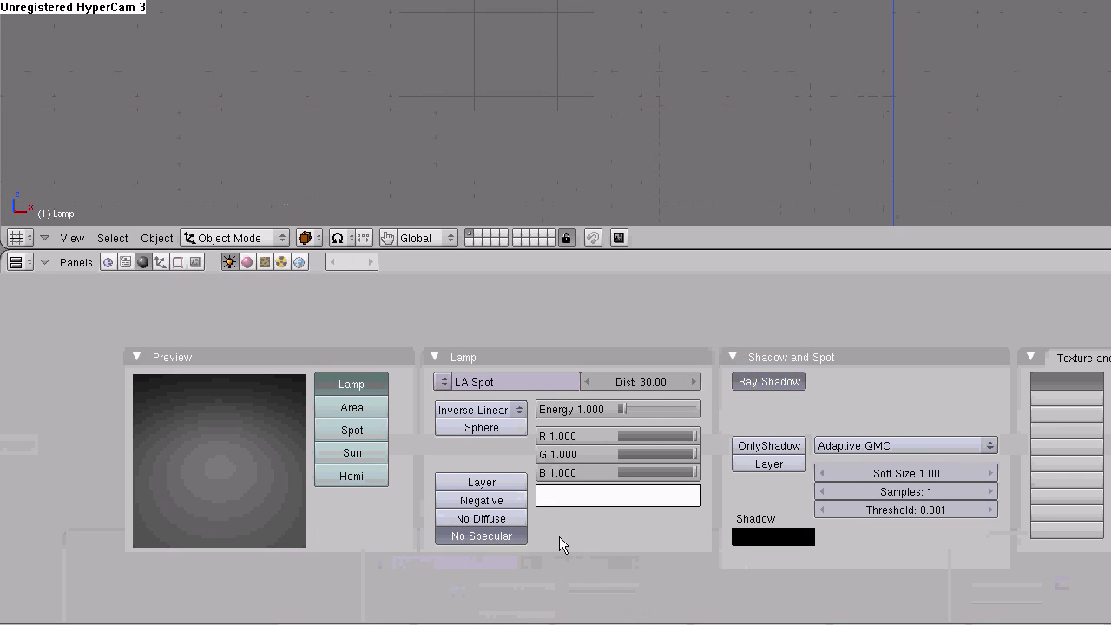
left_click(646, 382)
type("20")
key("Return")
left_click(754, 383)
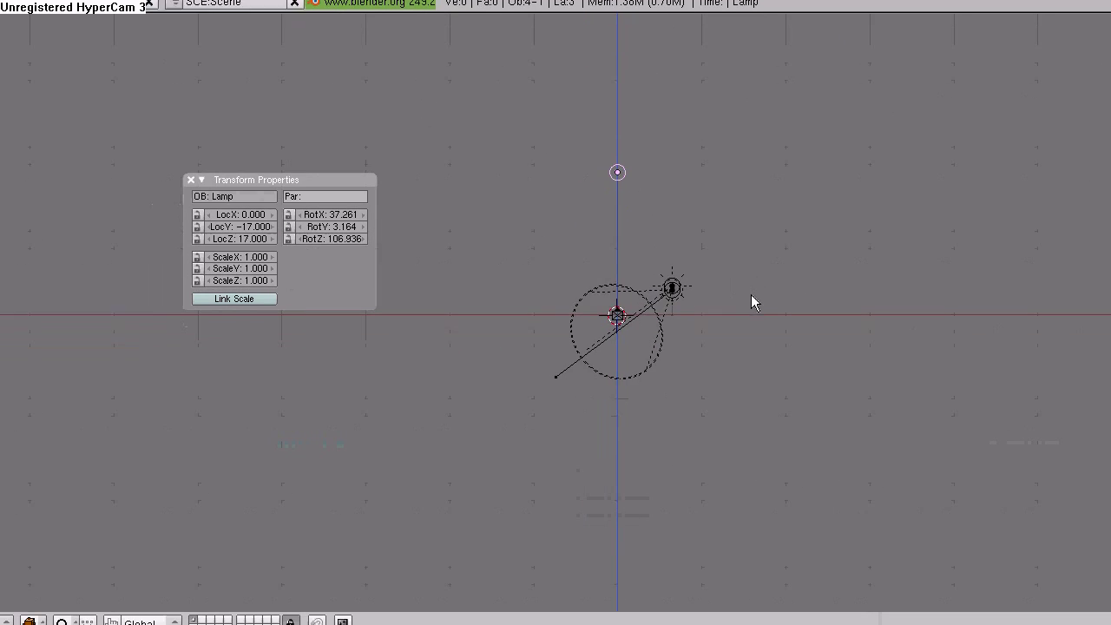
scroll(618, 314, "up", 5)
Add an Empty and set its LocX to -3
scroll(587, 293, "up", 4)
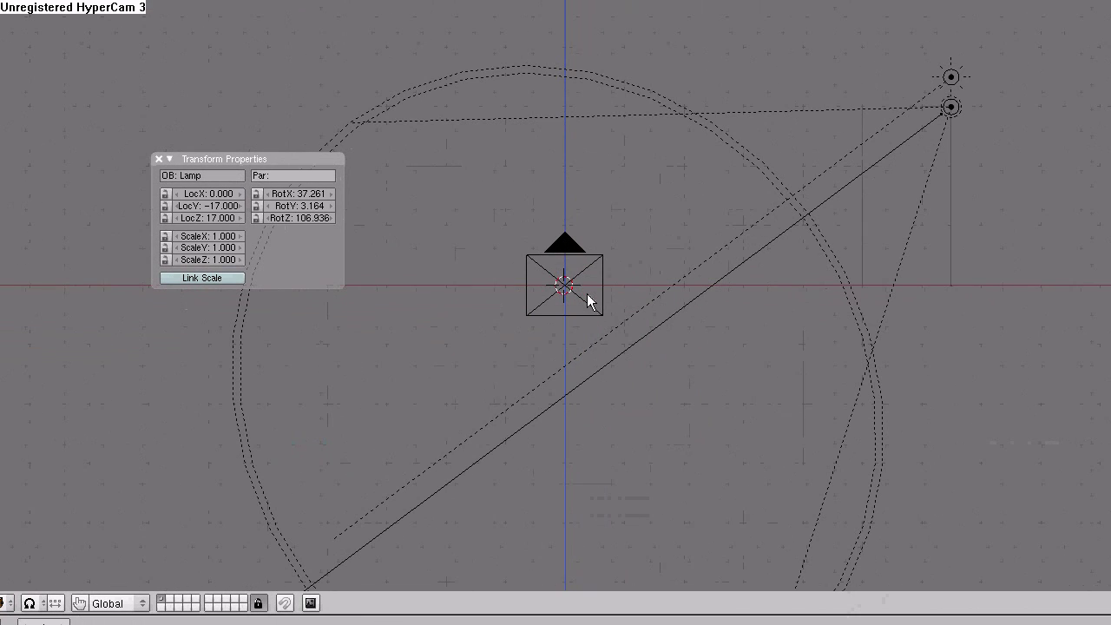
key("space")
left_click(678, 385)
left_click(204, 193)
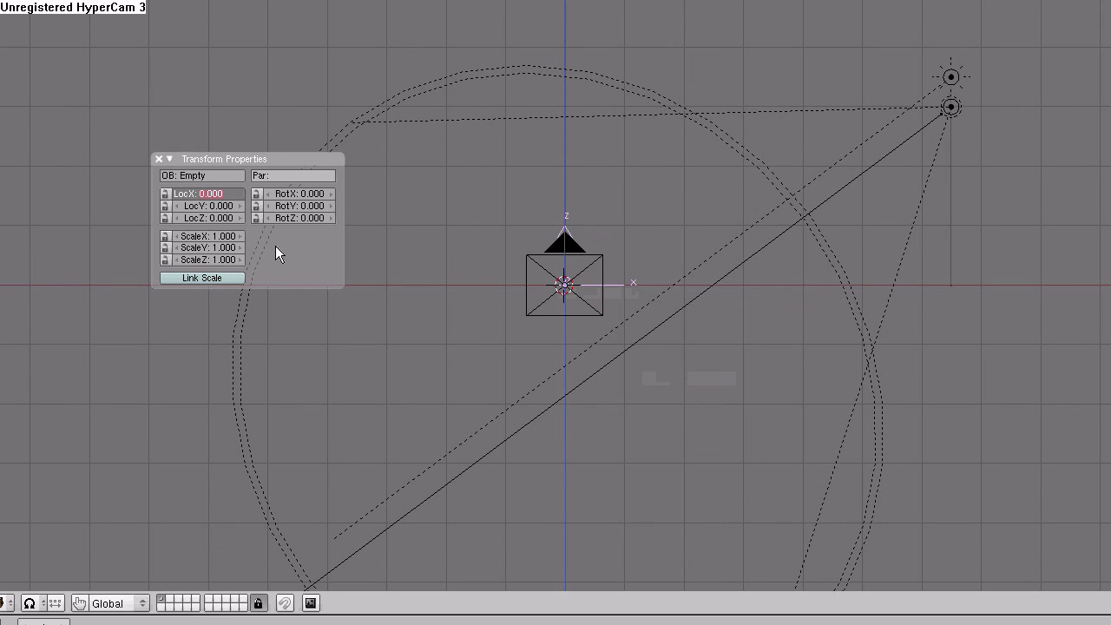
type("-3")
key("Return")
Rename the empty to 'wavemaker' and display it as a Sphere
key("ctrl+Down")
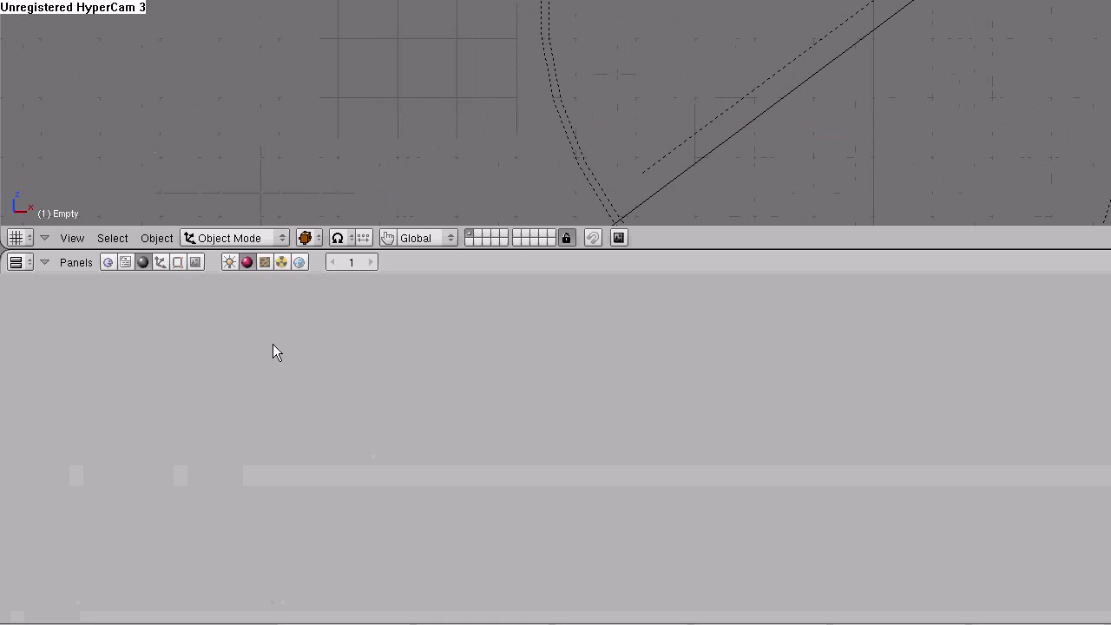
left_click(144, 263)
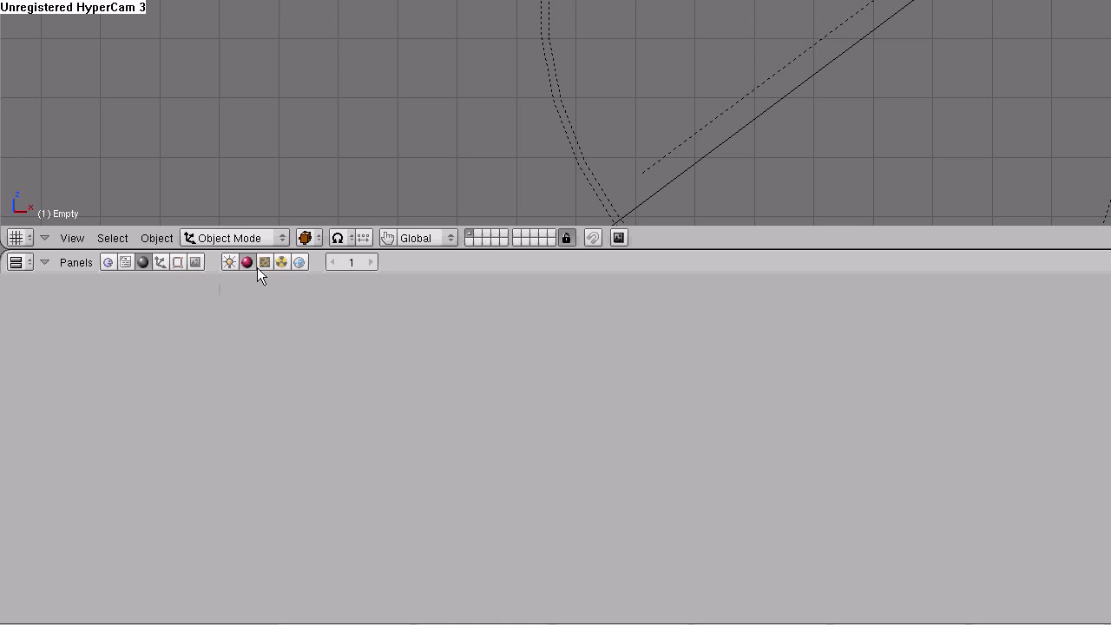
left_click(177, 262)
left_click(208, 380)
type("wav")
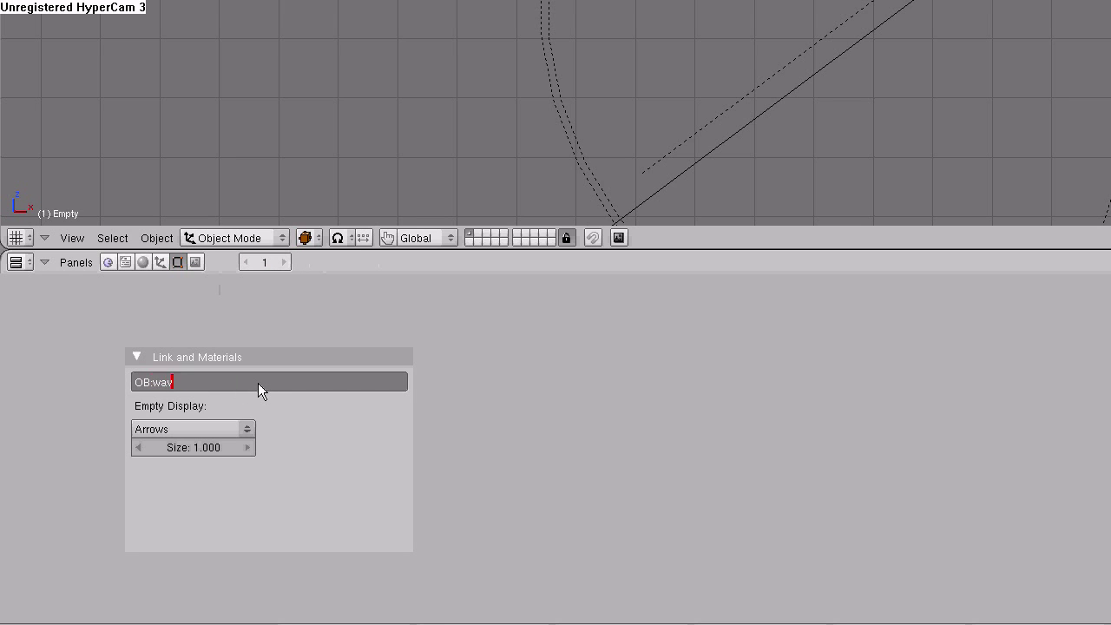
type("emaker")
key("Return")
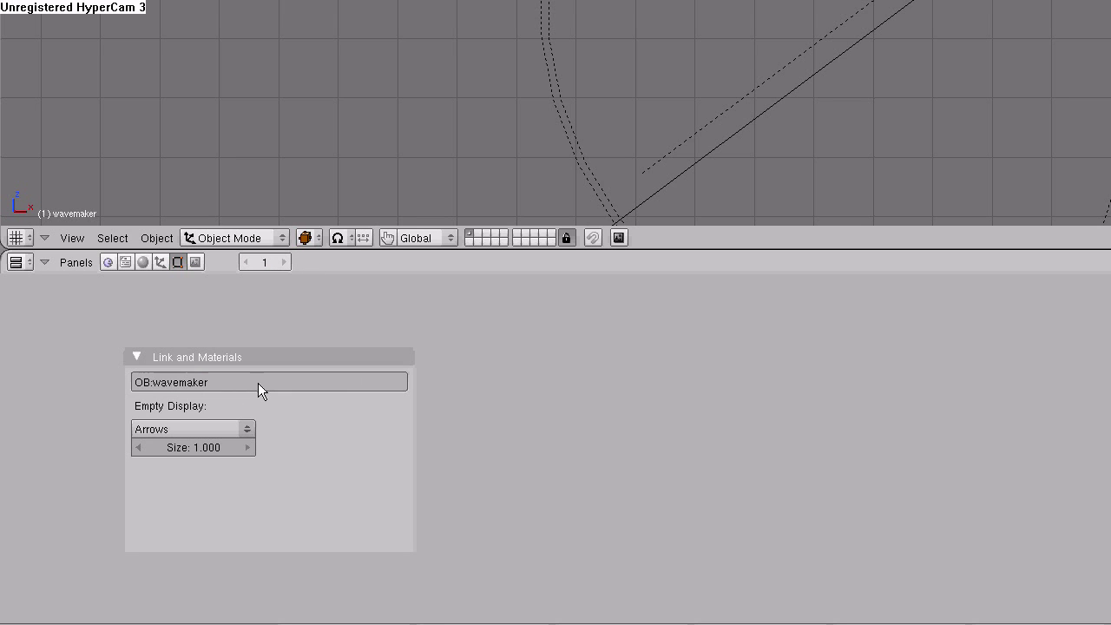
left_click(191, 427)
left_click(181, 322)
key("n")
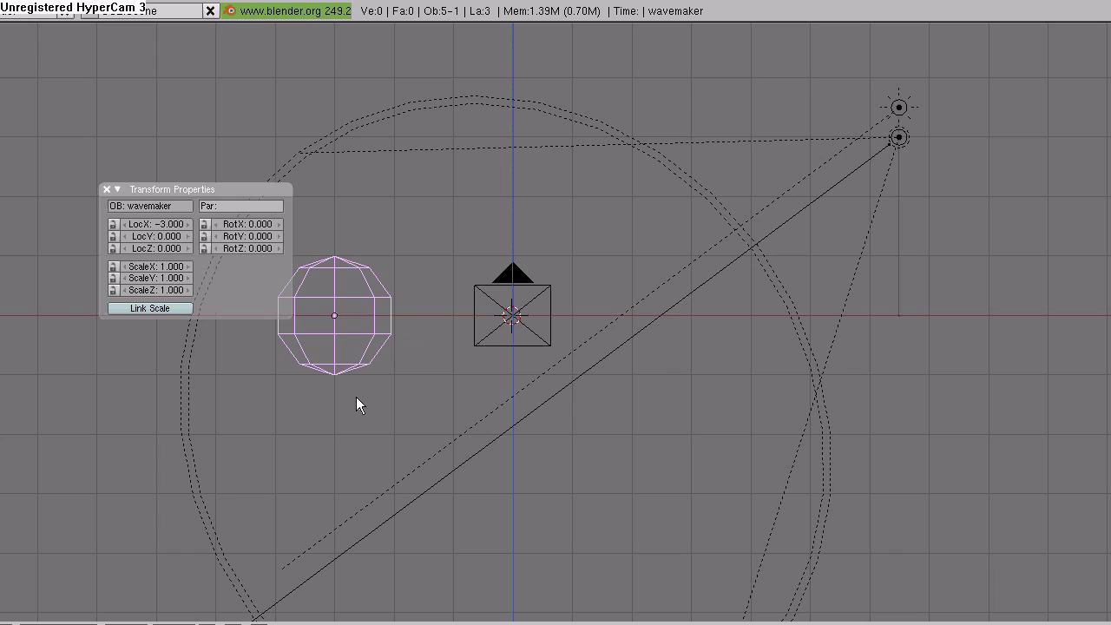
Keyframe wavemaker's location at X -3, Z 0, then again at X 8, Z -8
key("i")
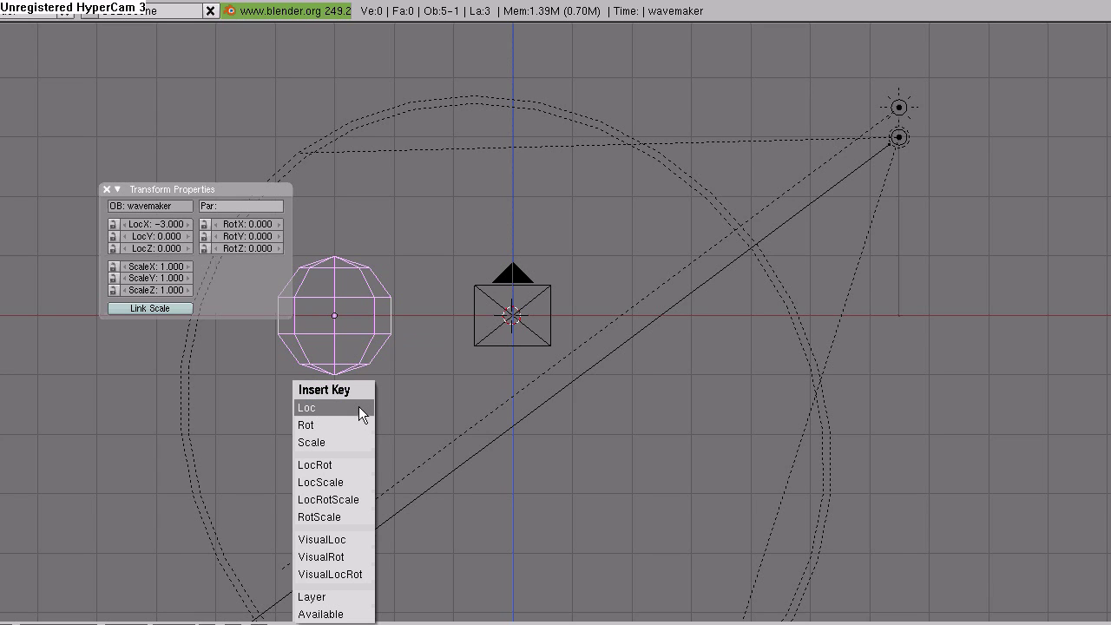
left_click(358, 406)
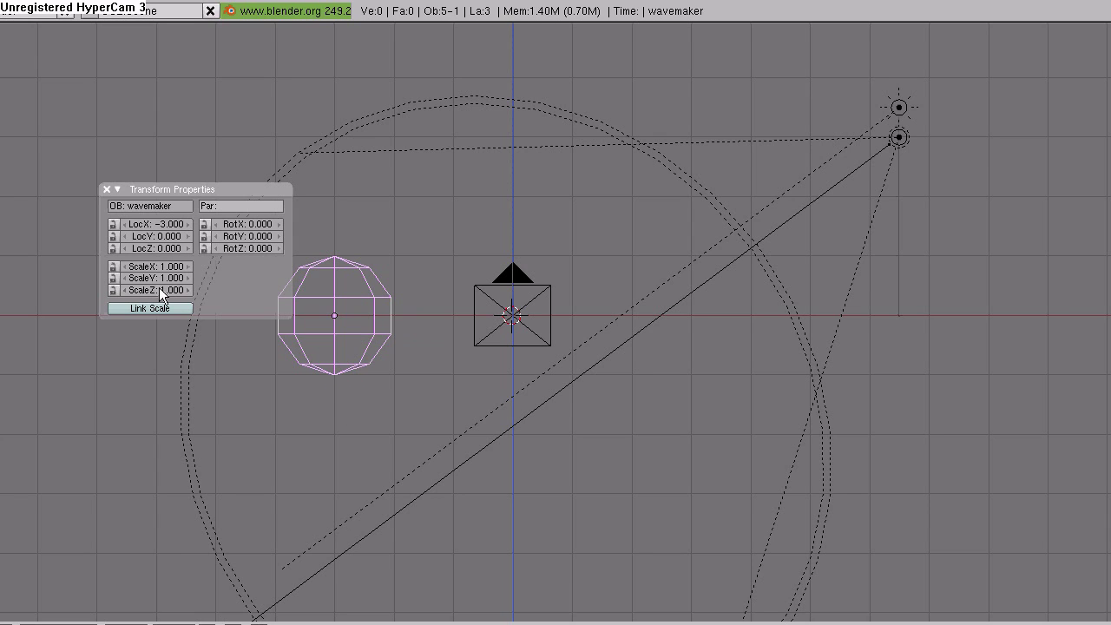
left_click(156, 222)
type("8")
key("Return")
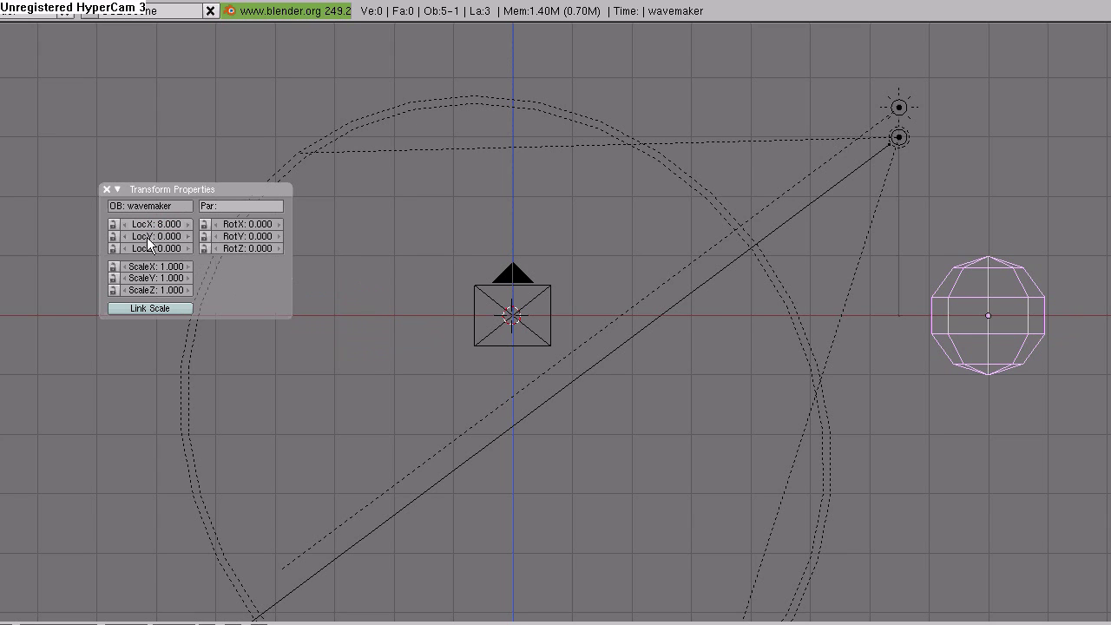
type("-8")
key("Return")
key("i")
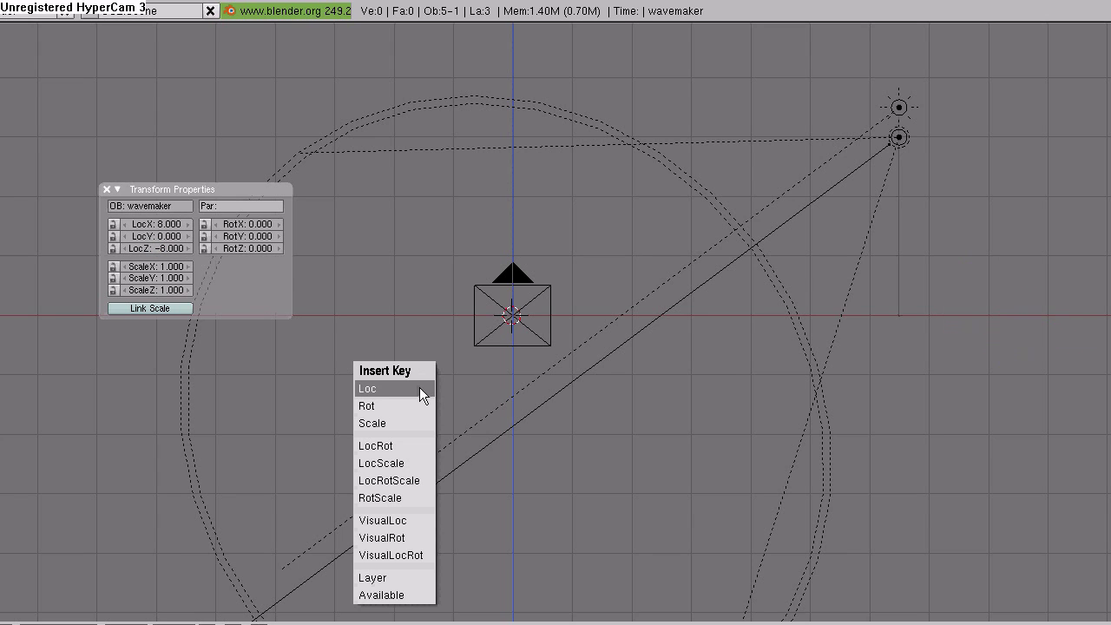
left_click(419, 387)
Play back the wavemaker animation with Alt+A, then stop and deselect
scroll(466, 417, "down", 6)
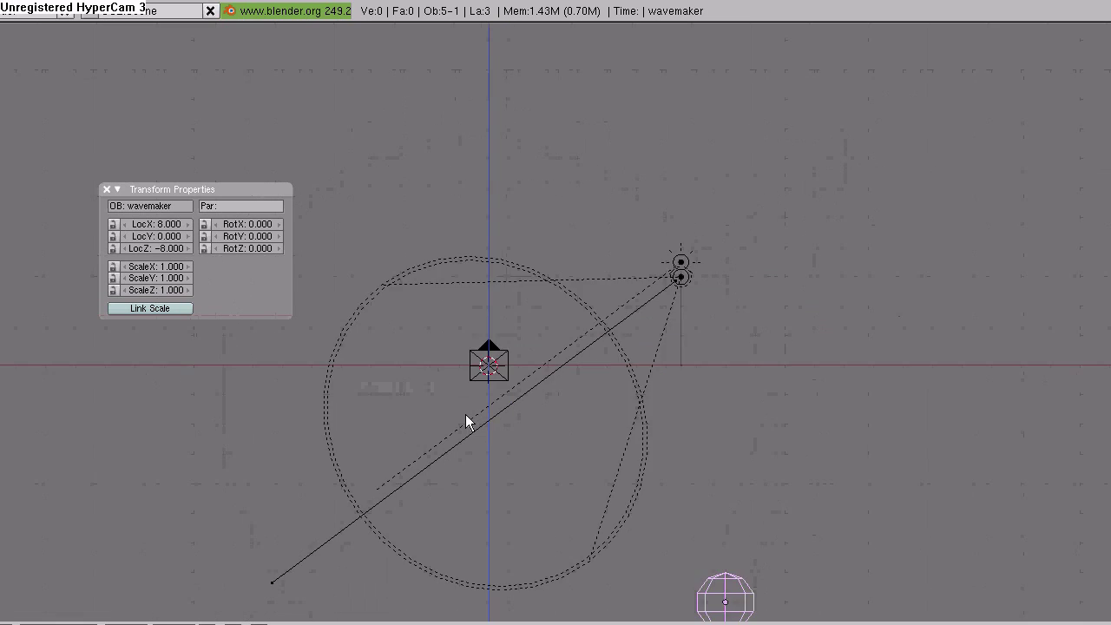
scroll(466, 424, "up", 2)
scroll(469, 460, "down", 1)
key("alt+a")
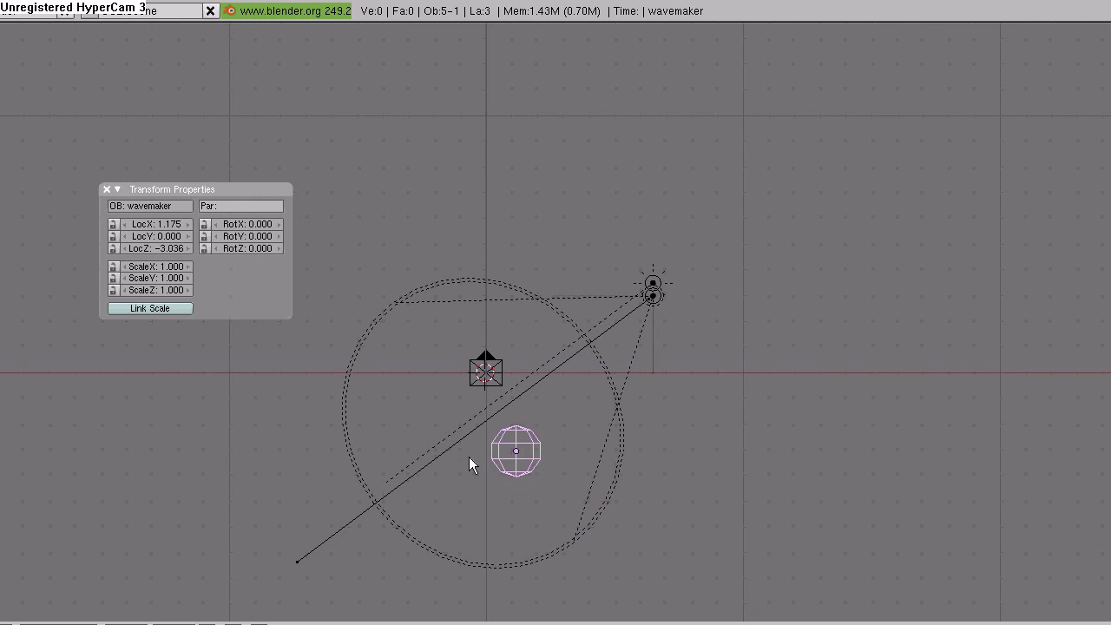
key("a")
scroll(489, 386, "up", 4)
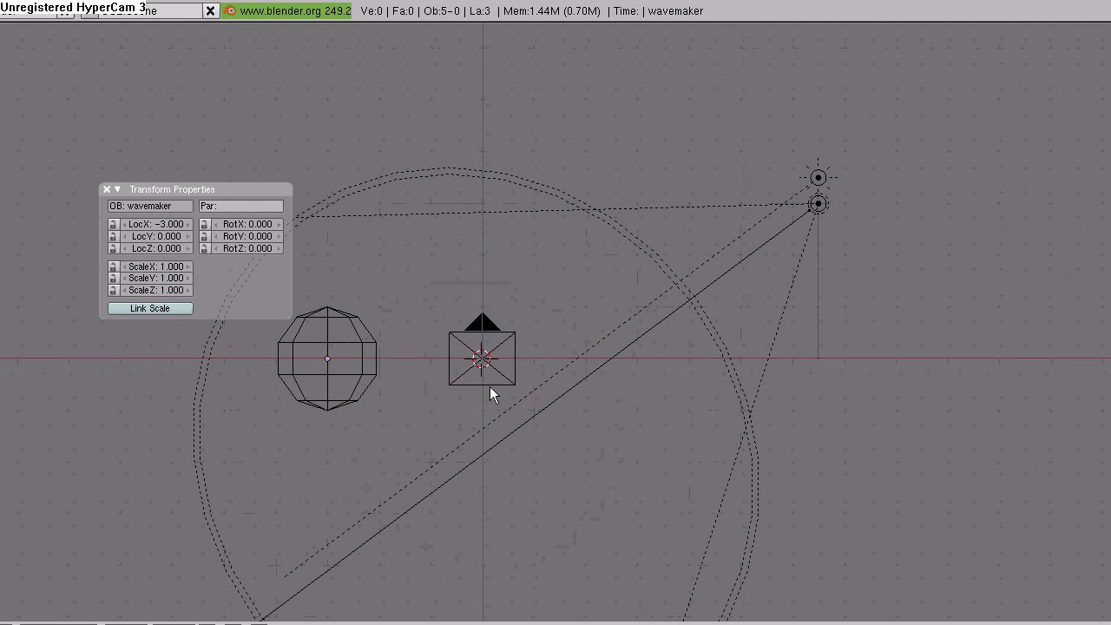
Add a Suzanne monkey with RotX 90 and LocY 0.5
key("space")
mouse_move(547, 372)
left_click(659, 518)
left_click(250, 223)
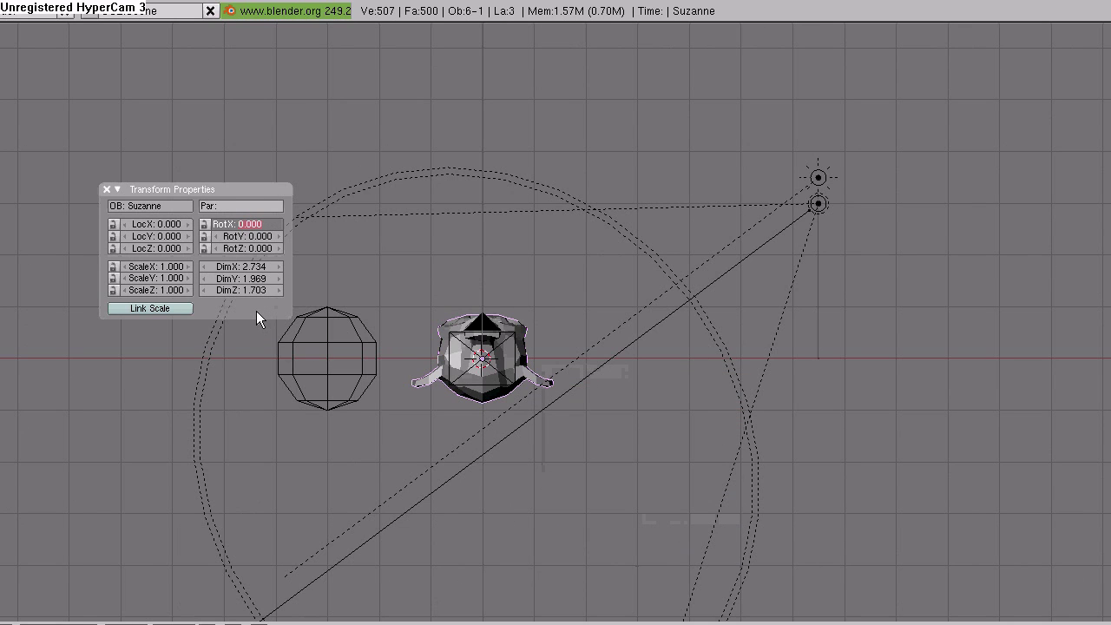
type("90")
key("Return")
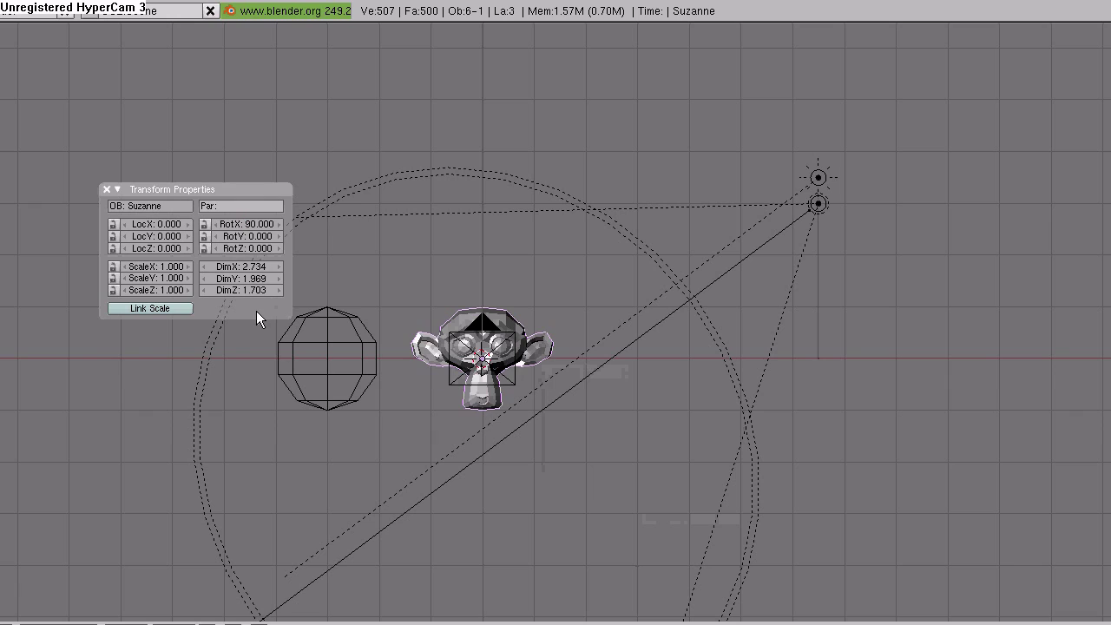
left_click(158, 238)
type(".5")
key("Return")
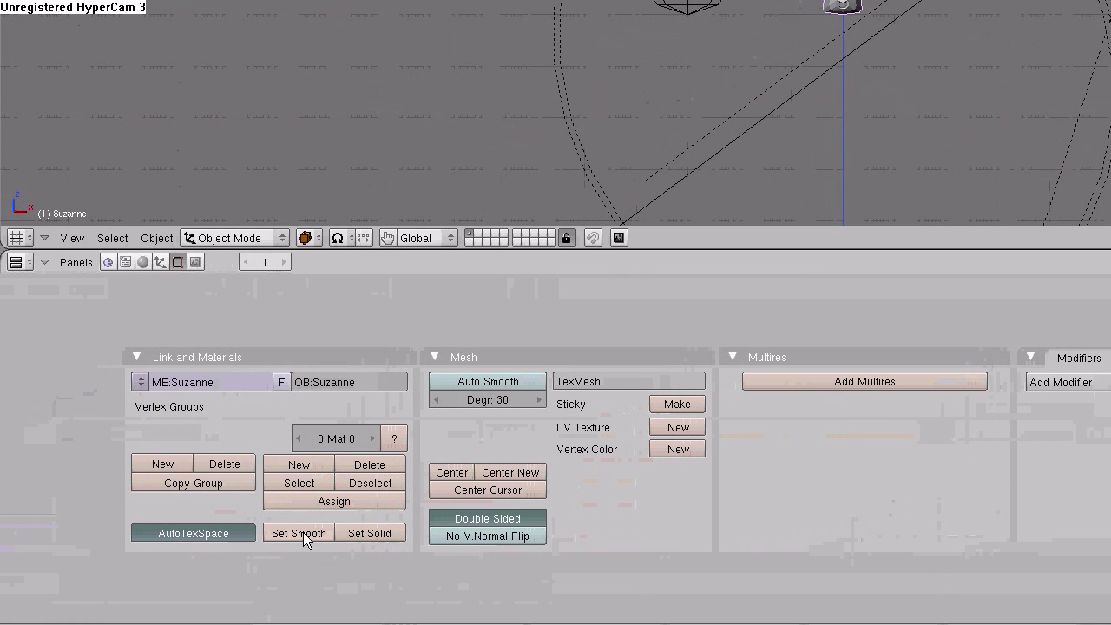
Smooth-shade Suzanne and add a Subsurf modifier at level 2
left_click(303, 531)
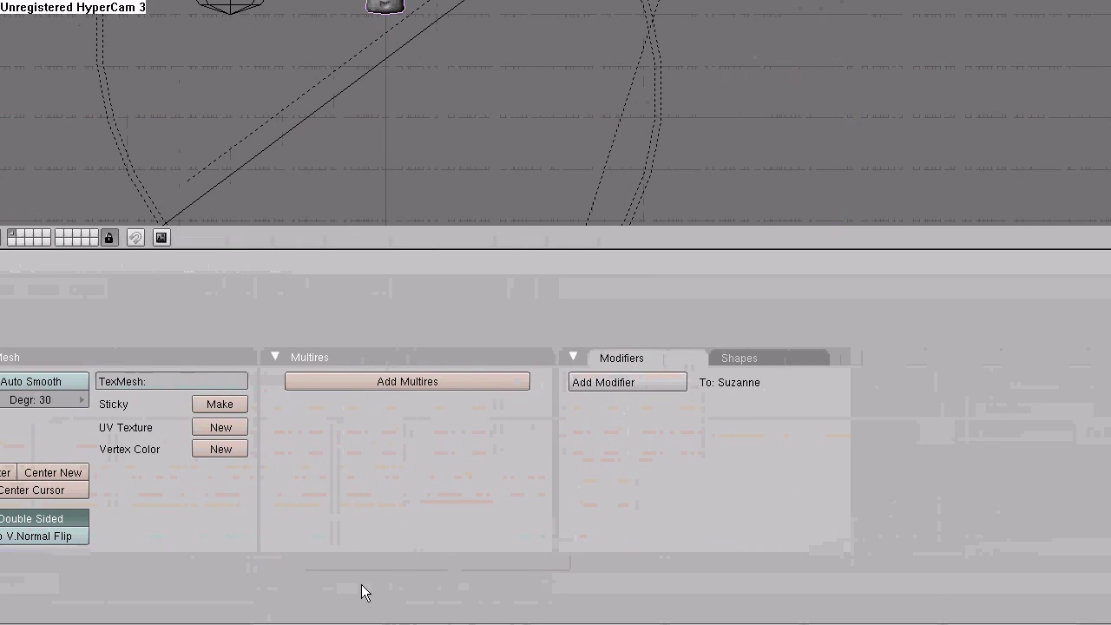
left_click(598, 385)
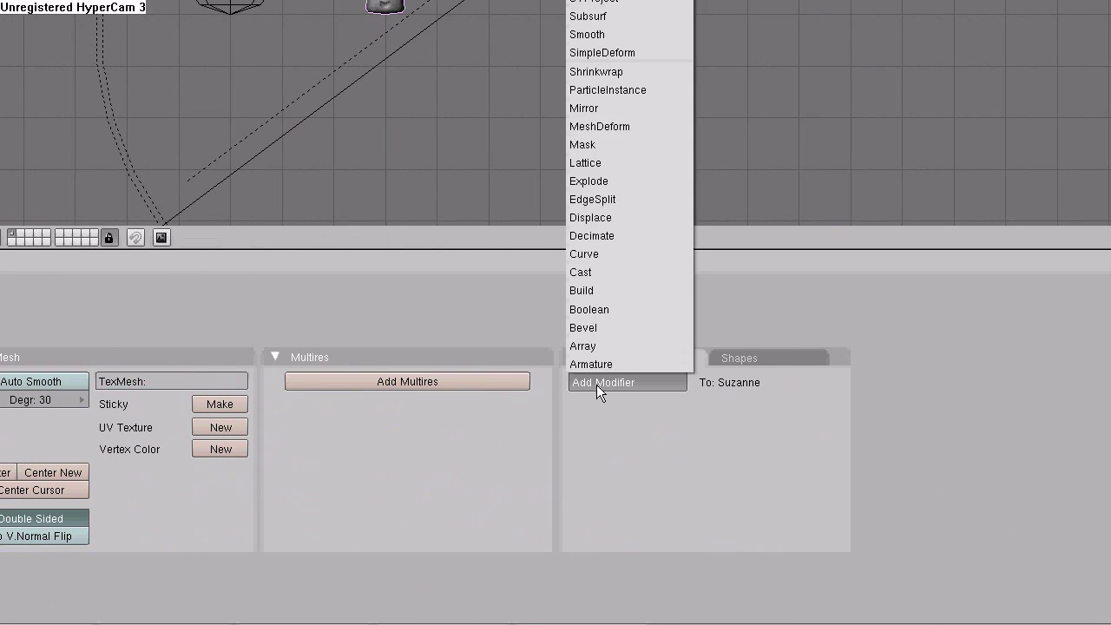
left_click(595, 16)
left_click(725, 452)
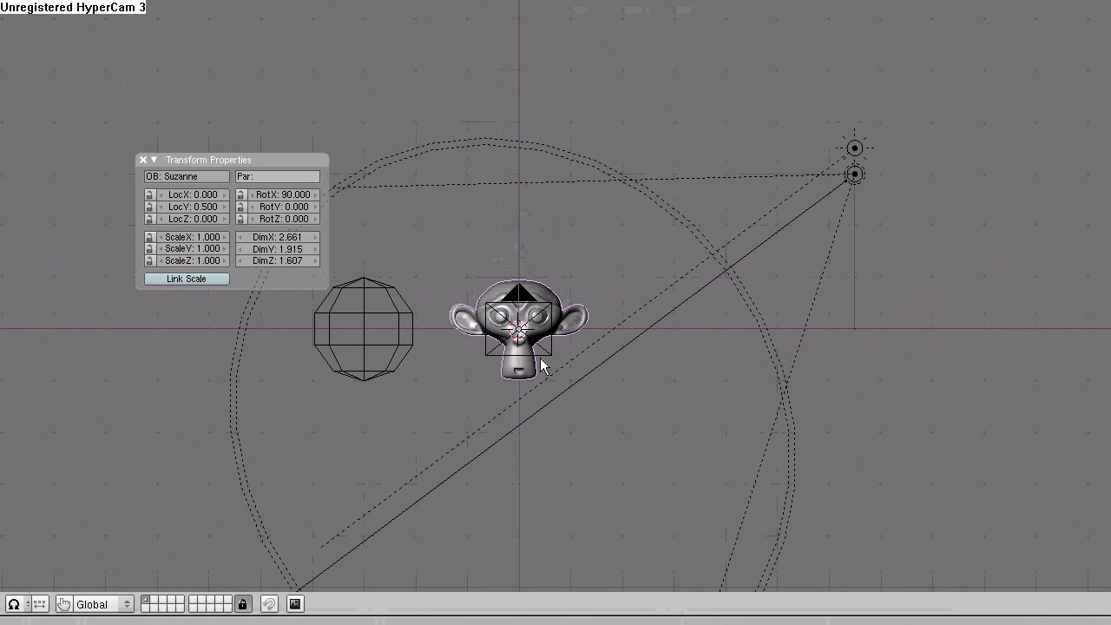
Switch to the top view and add a new plane mesh to the scene
key("KP_7")
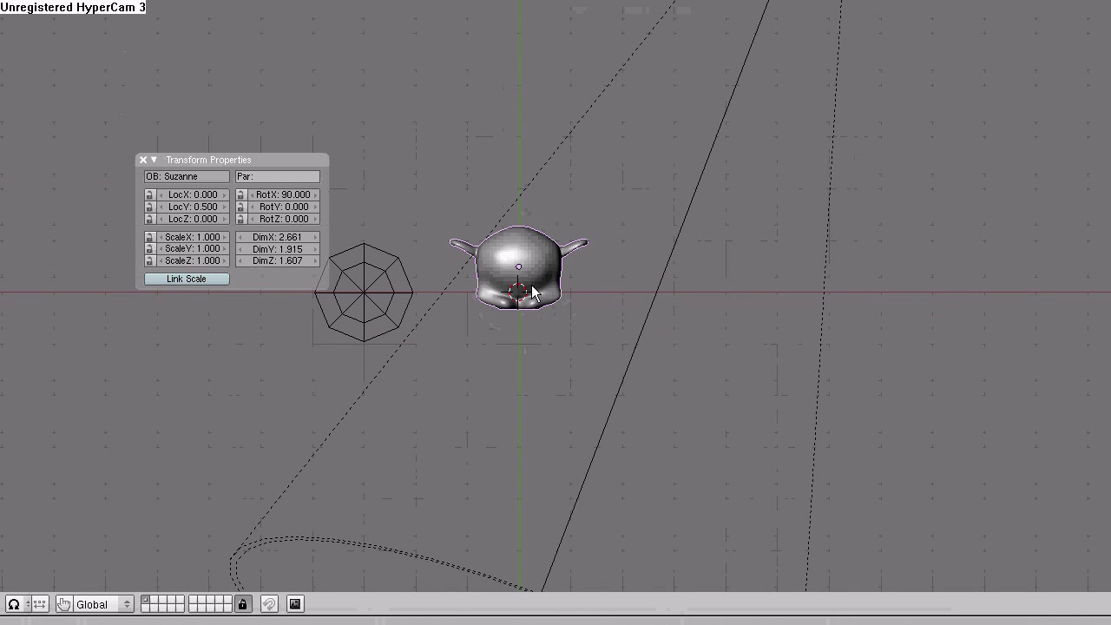
scroll(530, 291, "down", 3)
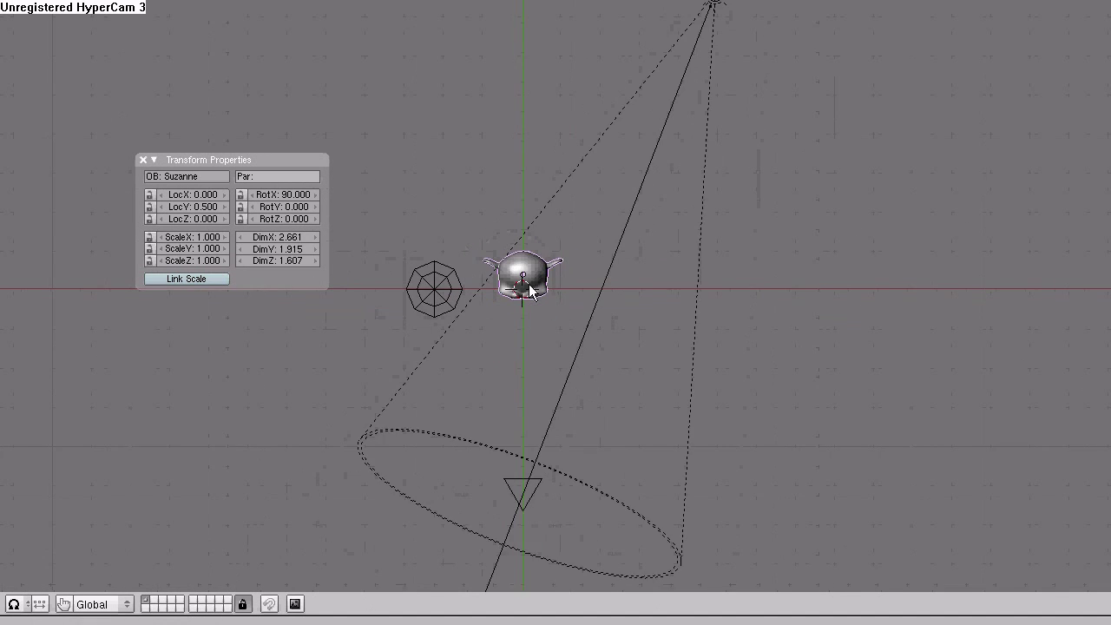
scroll(531, 289, "down", 1)
key("space")
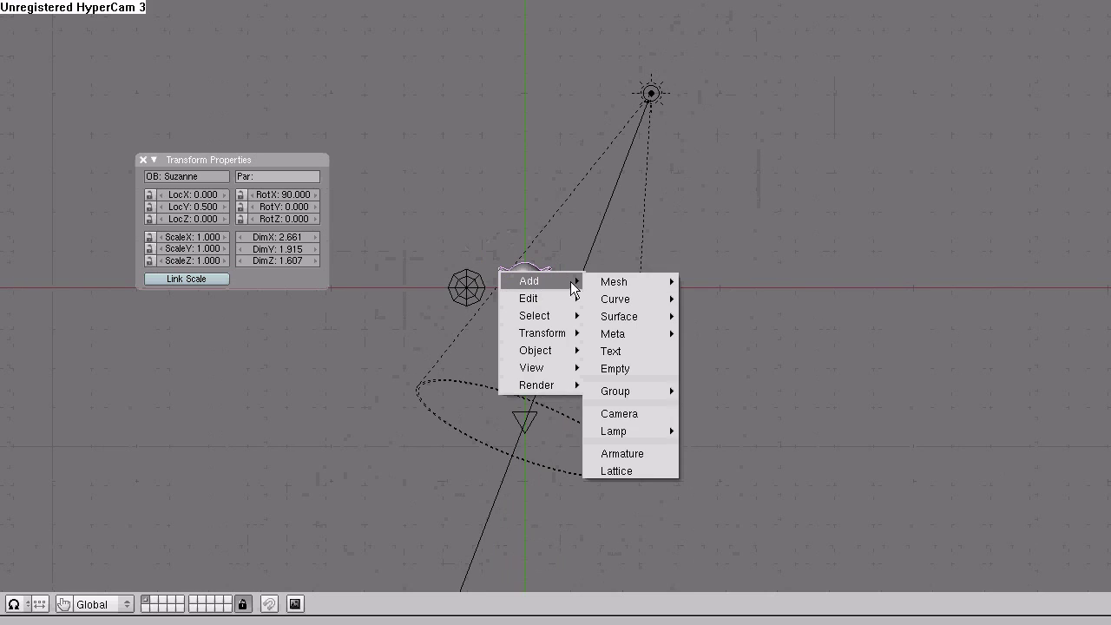
mouse_move(615, 282)
left_click(703, 282)
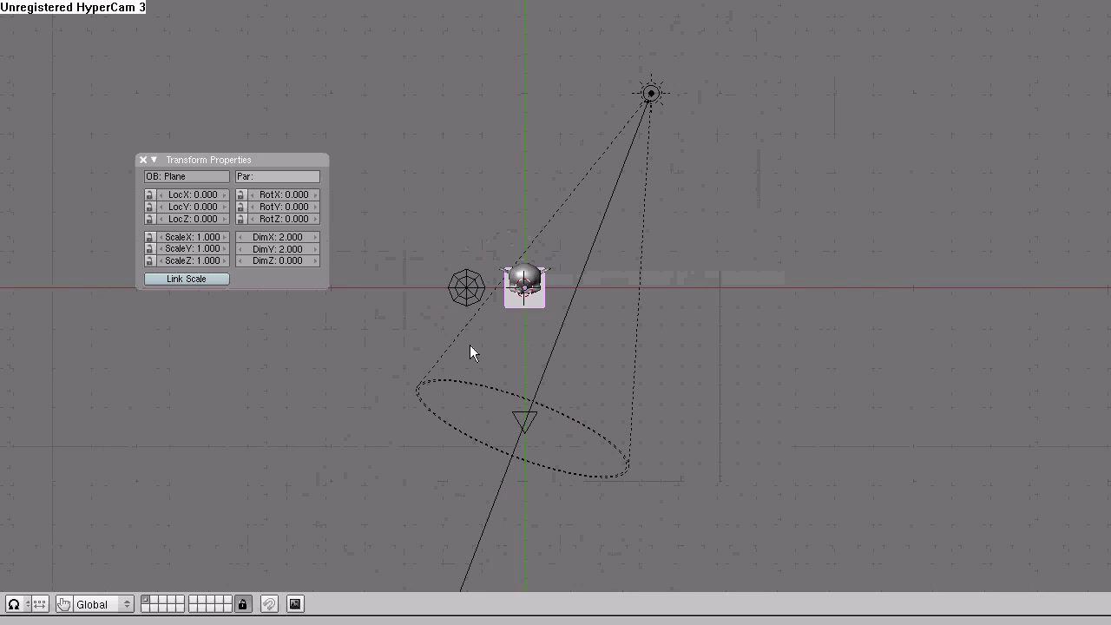
Scale the plane to X 9 and Y 7 and set its X rotation to 12
left_click(190, 236)
type("9")
key("Return")
left_click(196, 250)
type("7")
key("Return")
left_click_drag(274, 196, 271, 199)
left_click(291, 193)
type("12")
key("Return")
Subdivide the plane mesh six times into a fine grid, then return to Object Mode
key("Tab")
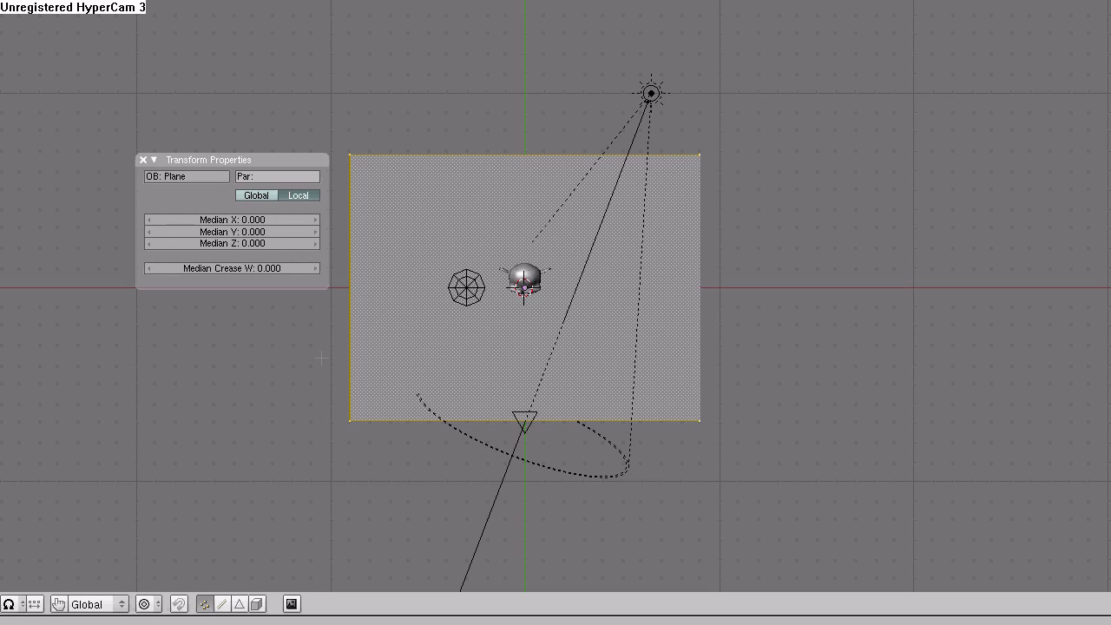
key("w")
left_click(321, 359)
key("w")
left_click(321, 357)
key("w")
left_click(321, 358)
key("w")
left_click(321, 358)
key("w")
left_click(321, 357)
key("w")
left_click(321, 358)
key("Tab")
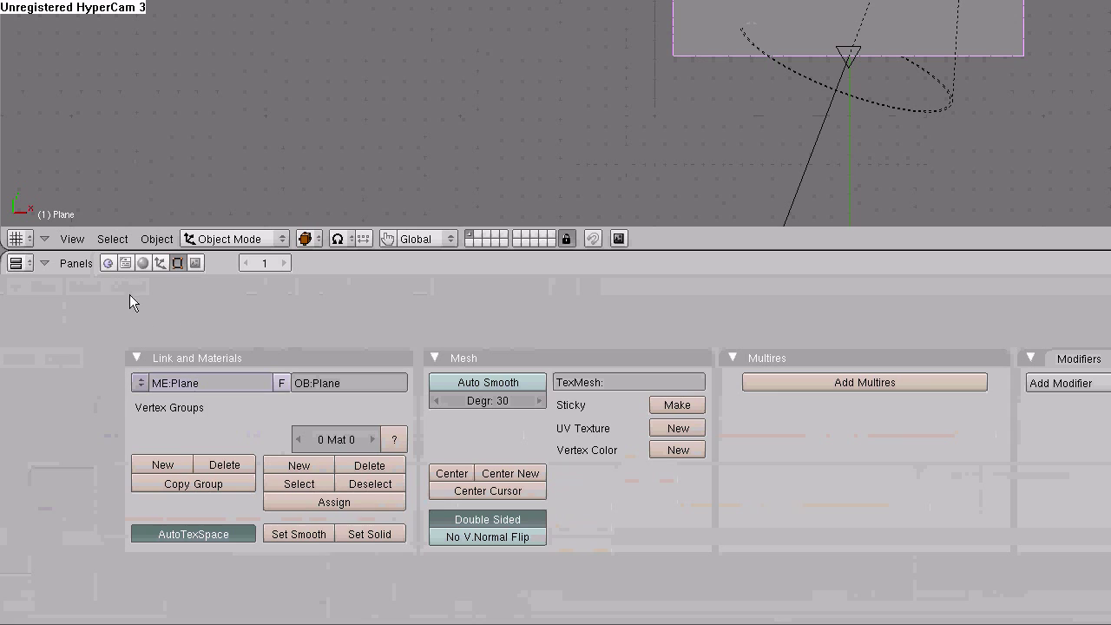
Rename the plane to 'water' and give it a new object-linked material named 'water'
left_click(335, 381)
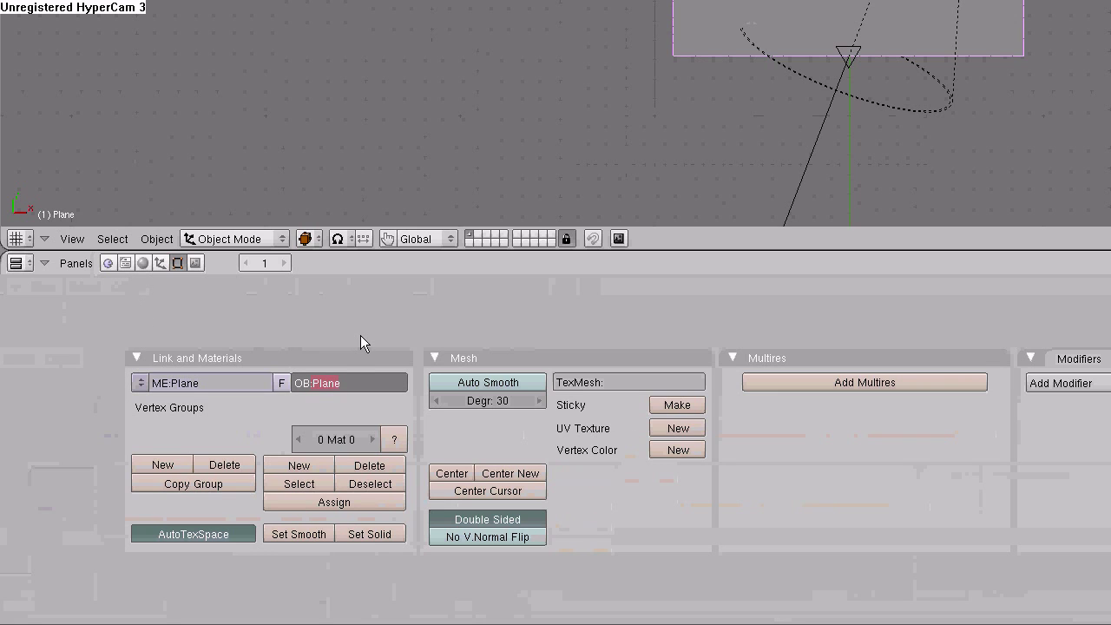
type("water")
key("Return")
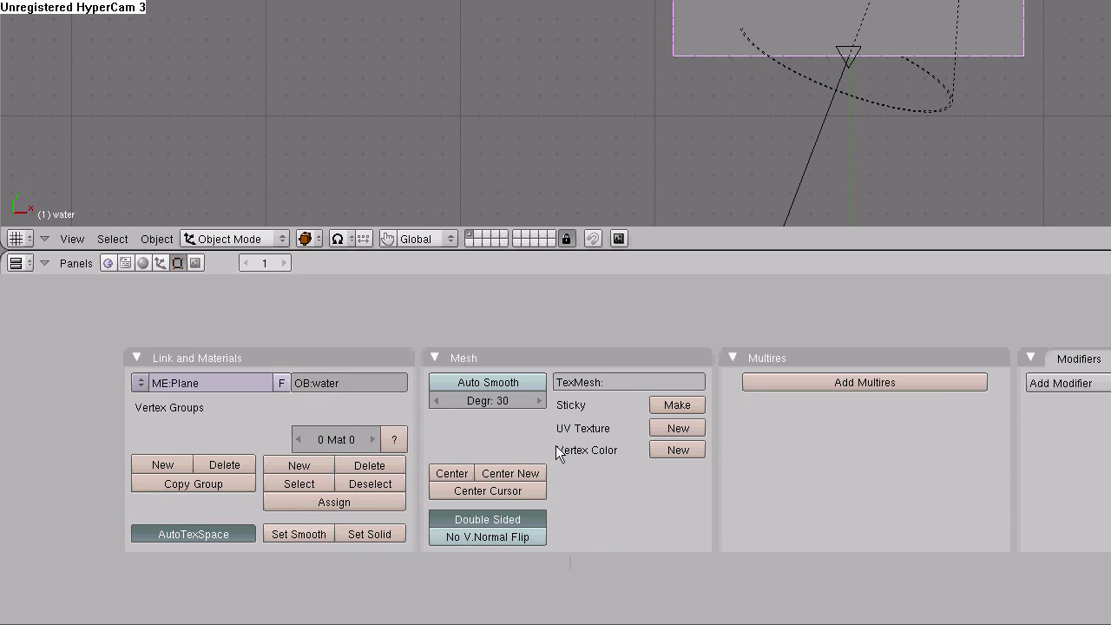
left_click(144, 264)
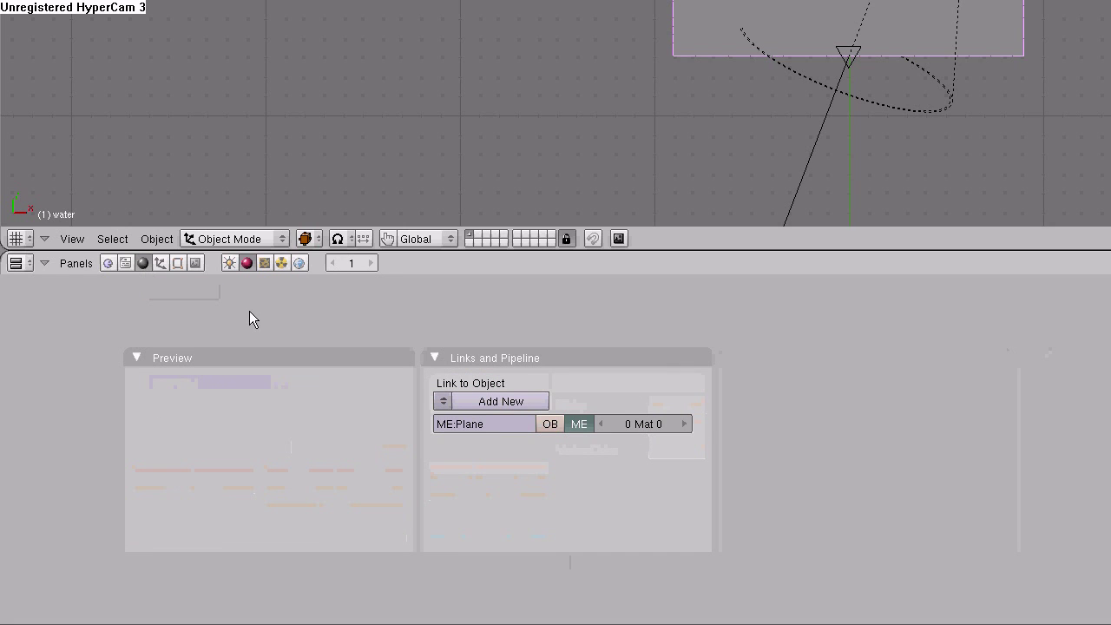
left_click(550, 423)
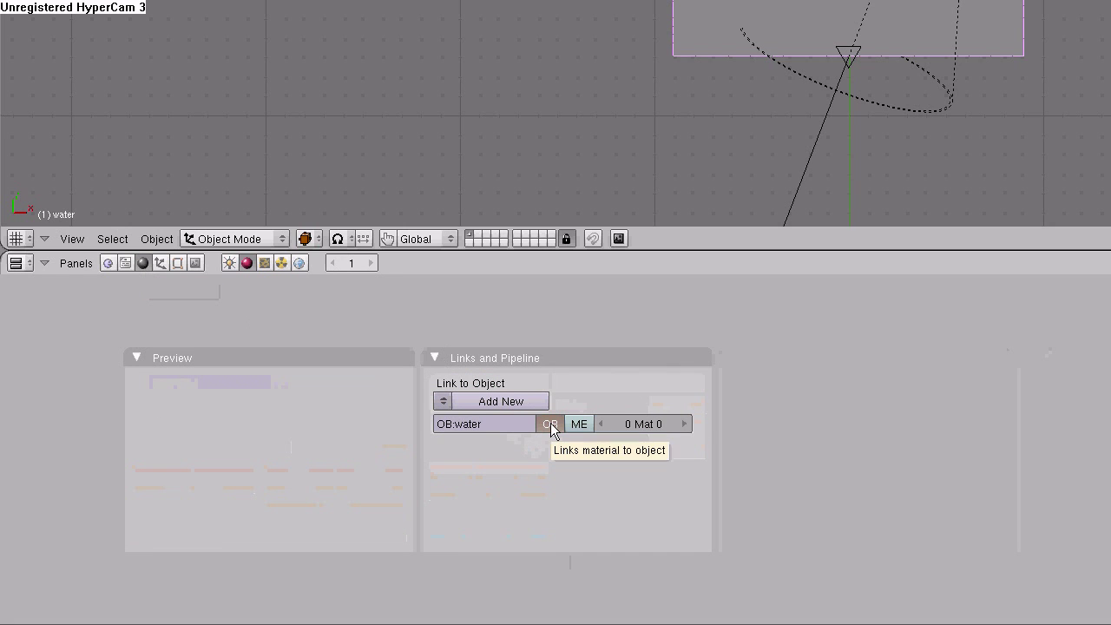
left_click(508, 407)
left_click(816, 399)
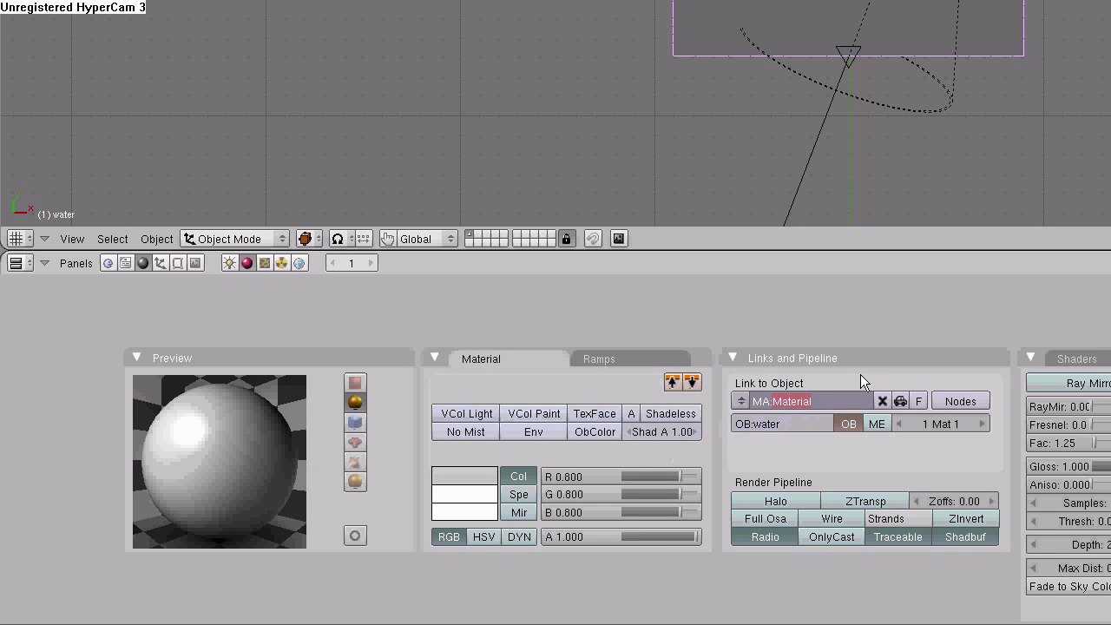
type("water")
key("Return")
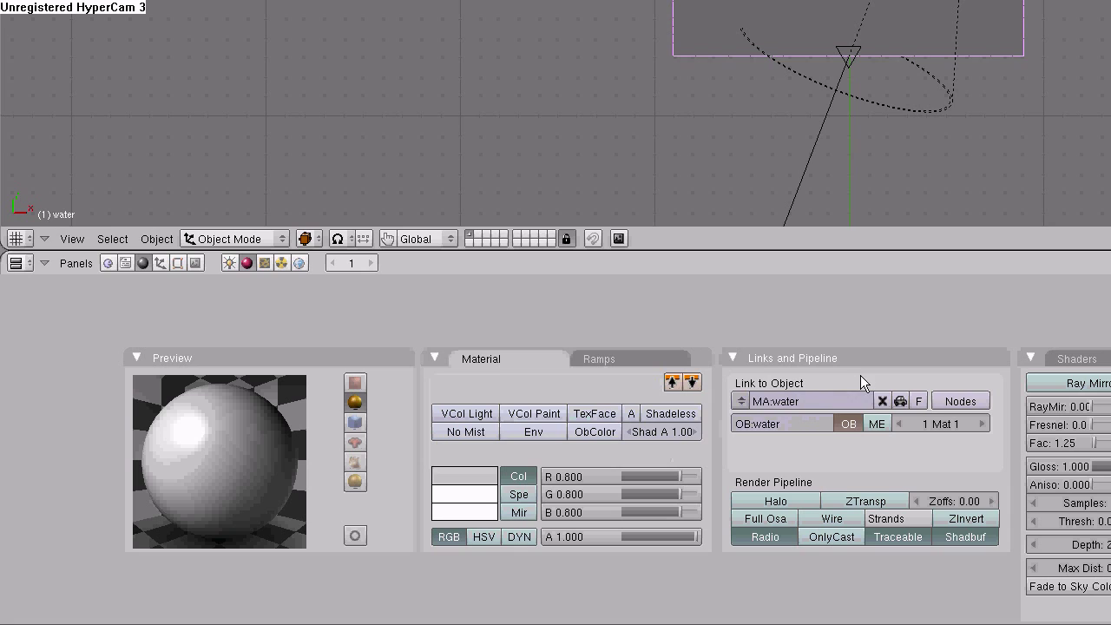
Set the water material colour to R 0.24, G 0.47, B 0.47, then start editing alpha
left_click(566, 476)
type("0.24")
key("Return")
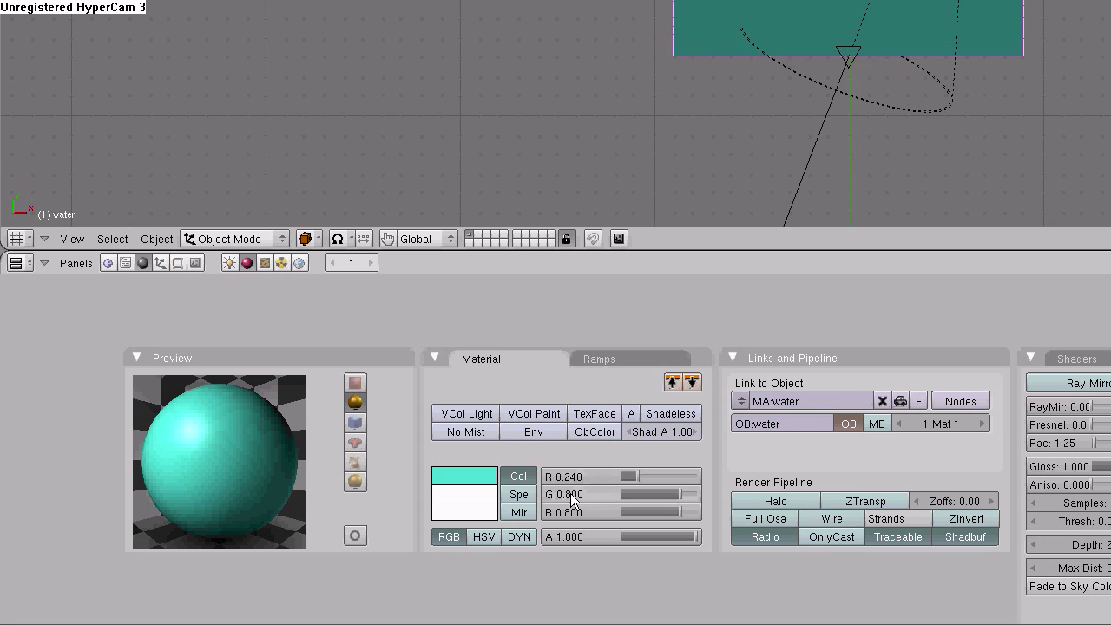
left_click(571, 494)
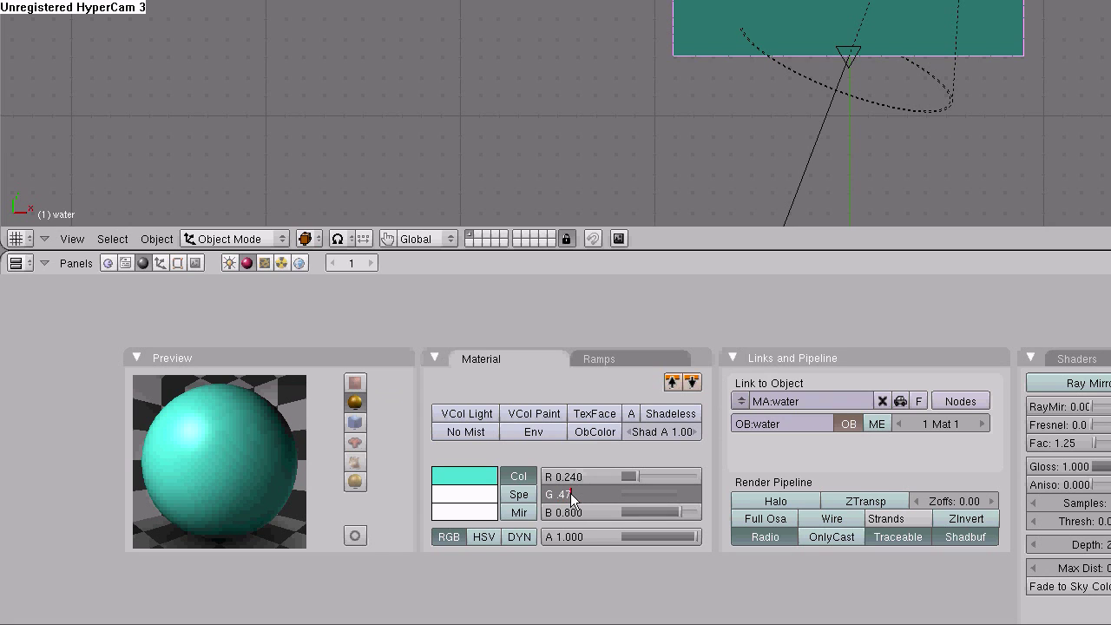
type(".47")
key("Return")
left_click(568, 512)
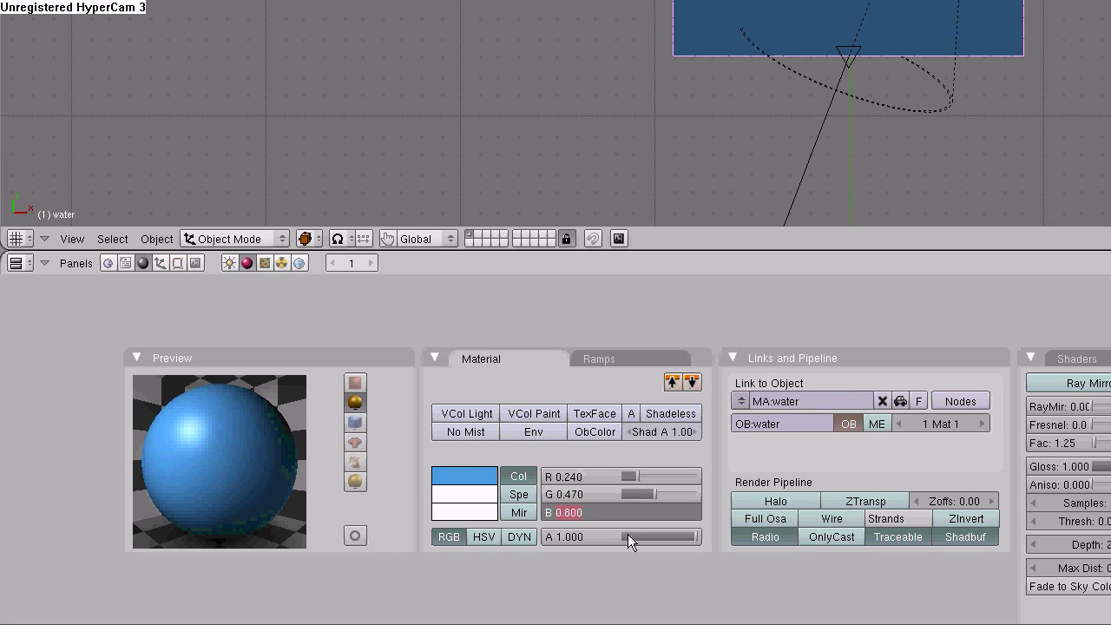
type(".47")
key("Return")
left_click(569, 536)
Set the water material's alpha to 0.95, Spec 0.13 and Hard 240, and disable shadows
type(".95")
key("Return")
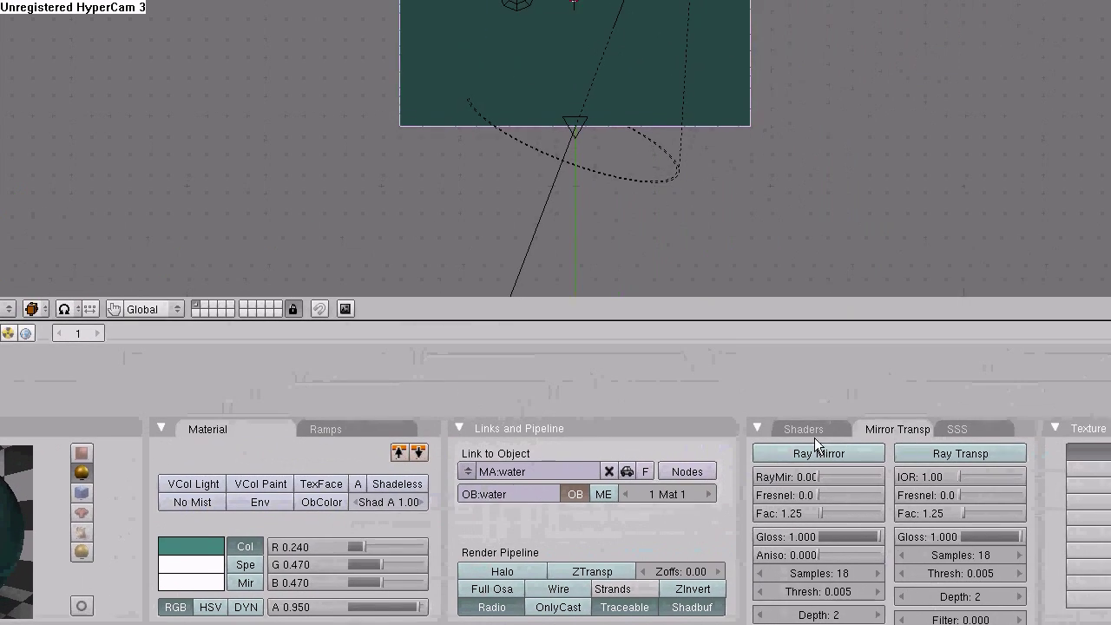
left_click(1085, 360)
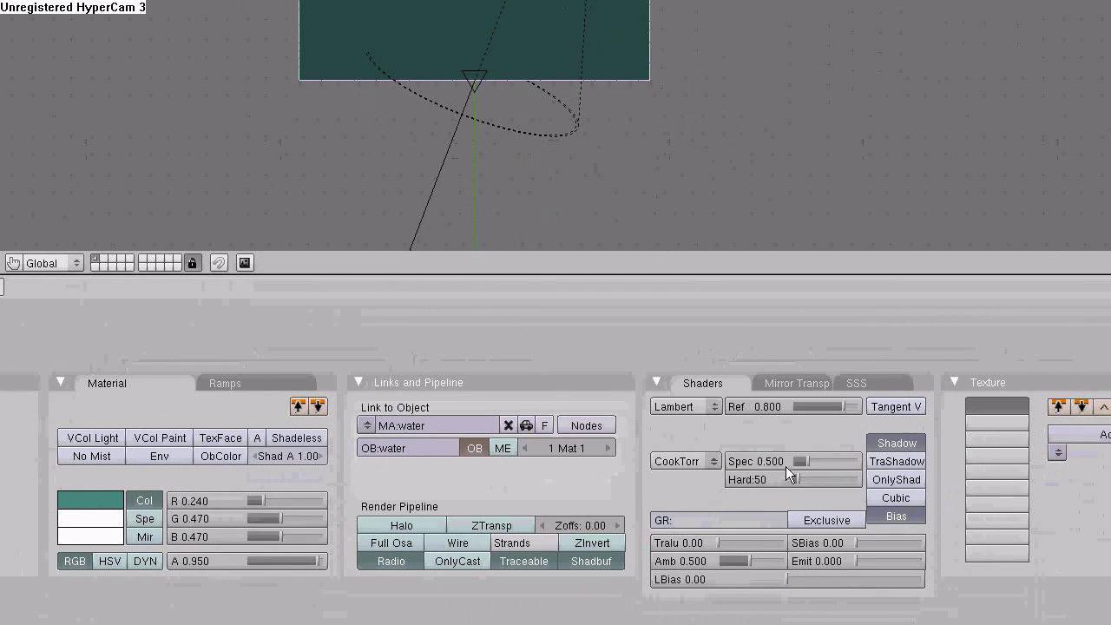
left_click(760, 508)
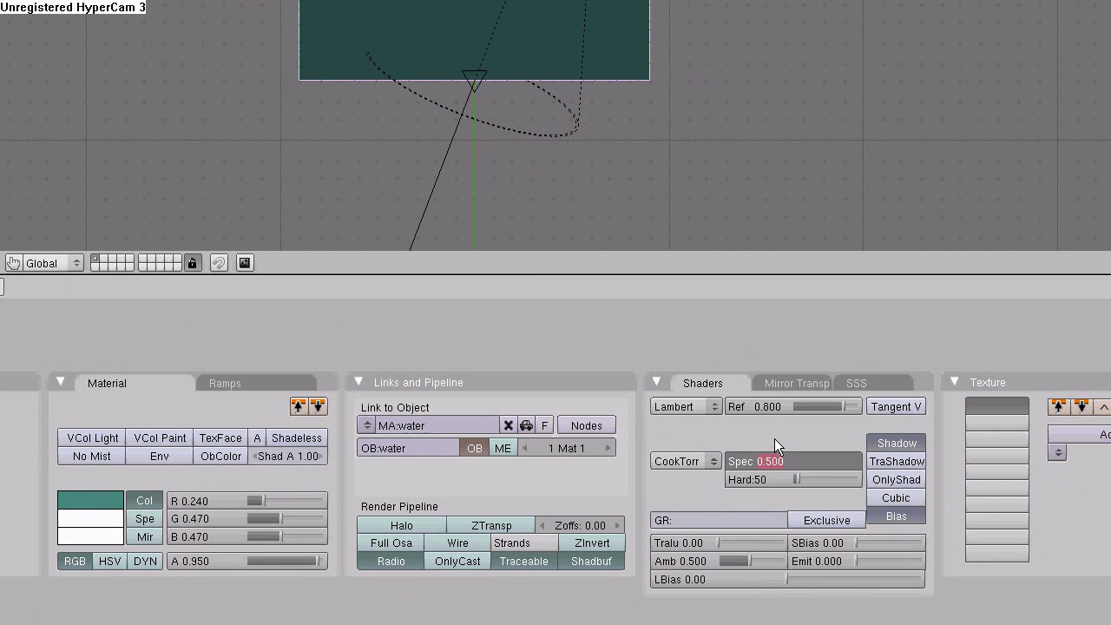
key("Return")
left_click(757, 480)
key("Return")
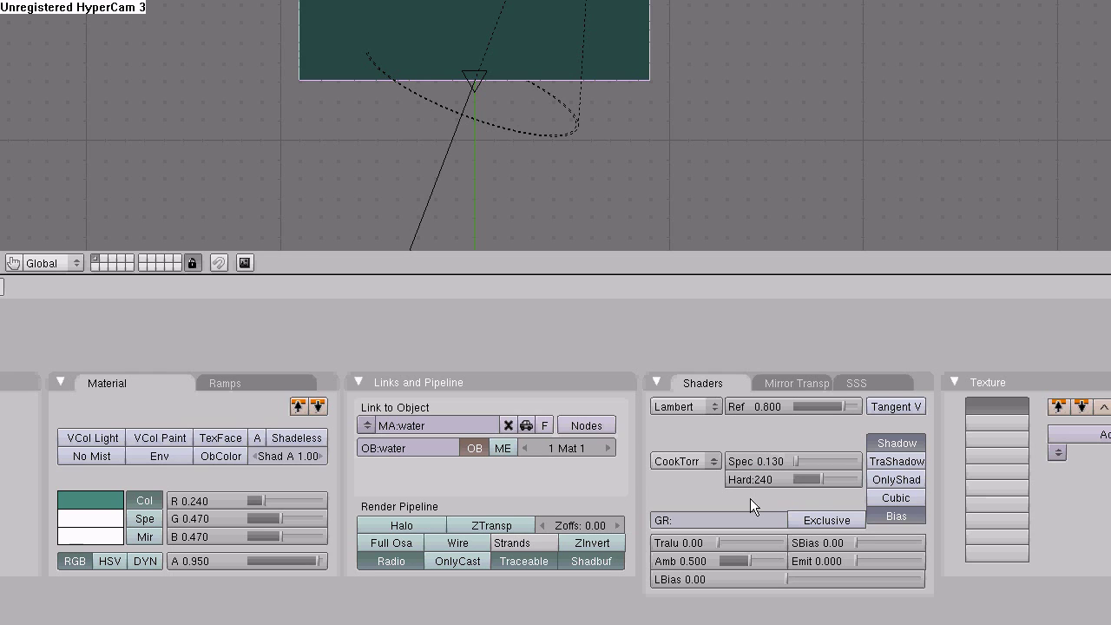
left_click(884, 443)
Enable Ray Transp with IOR 1.14, Fresnel 1.0 and Fac 3.25
left_click(791, 382)
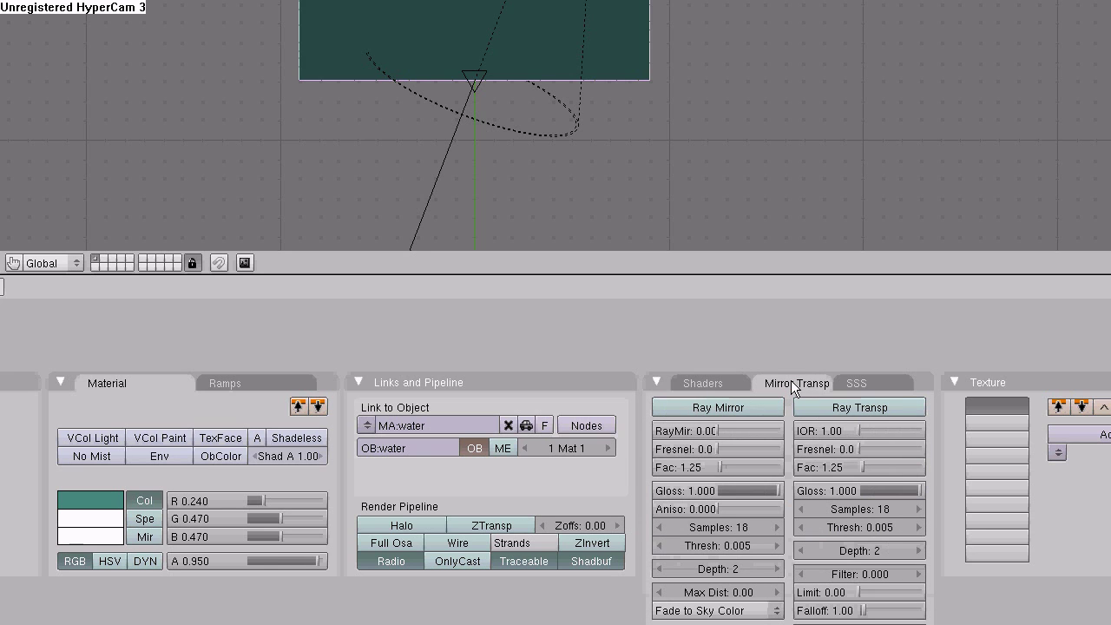
left_click(854, 406)
left_click(825, 431)
type("1.14")
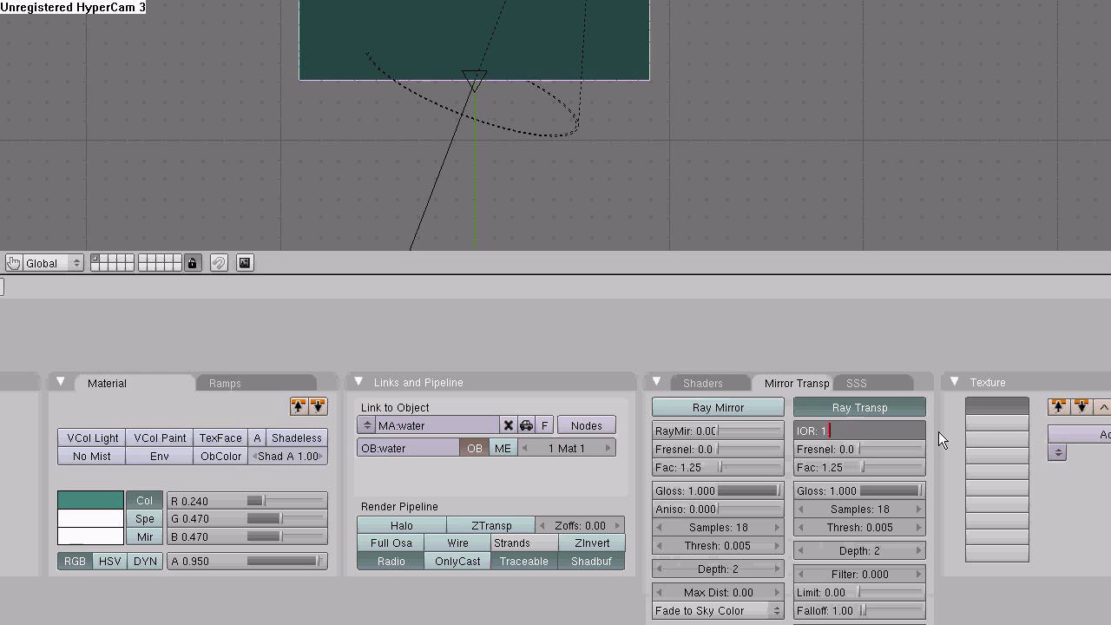
key("Return")
left_click(829, 449)
type("10")
key("BackSpace")
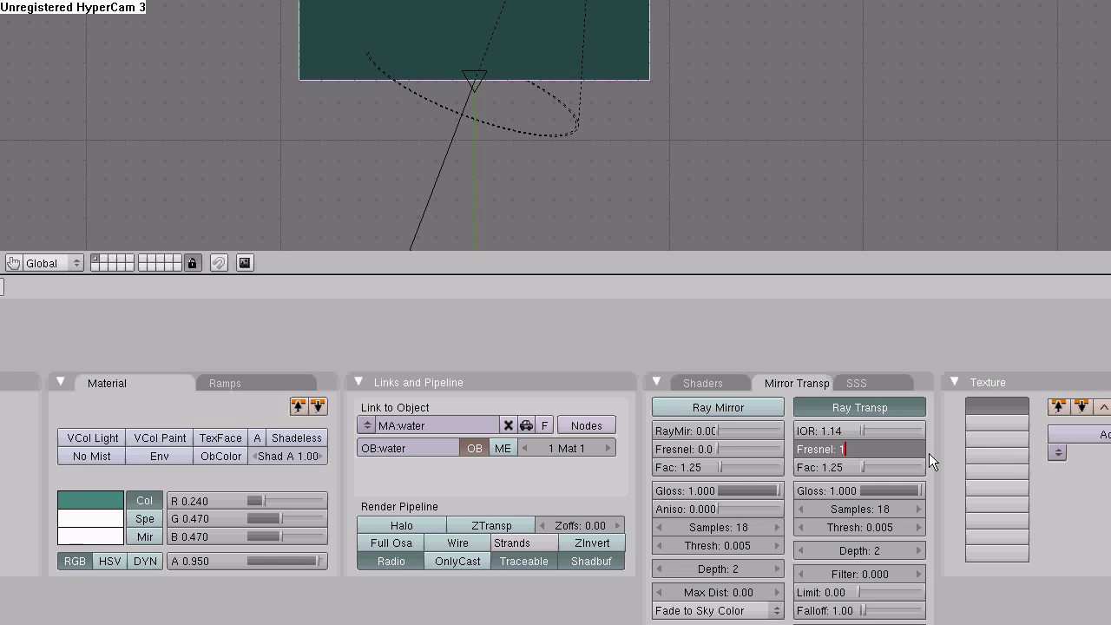
key("Return")
left_click(830, 467)
type("3.25")
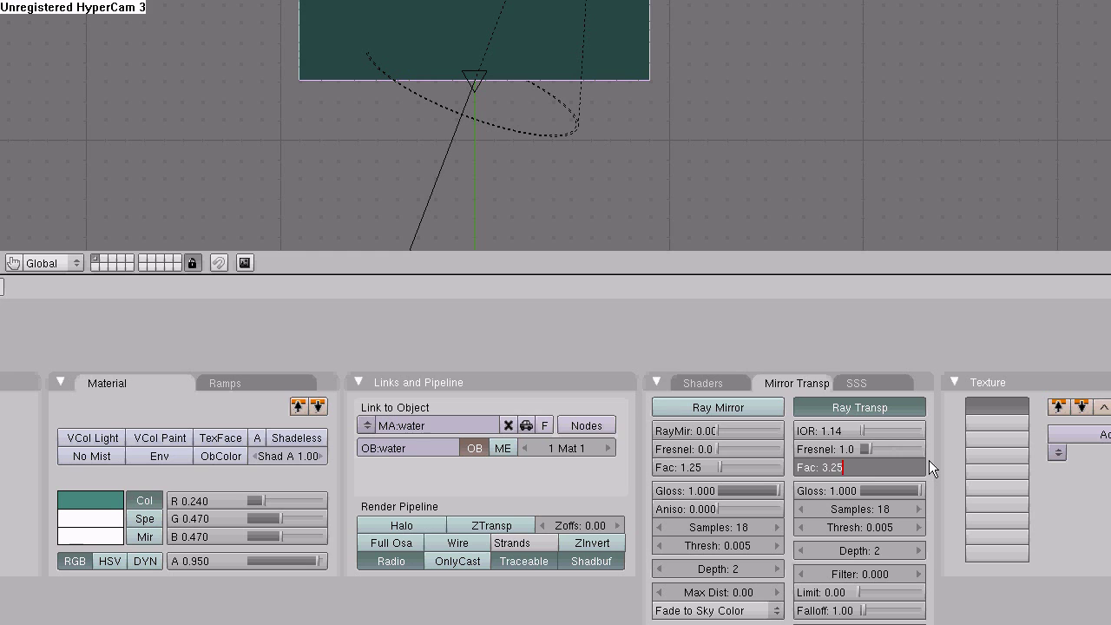
key("Return")
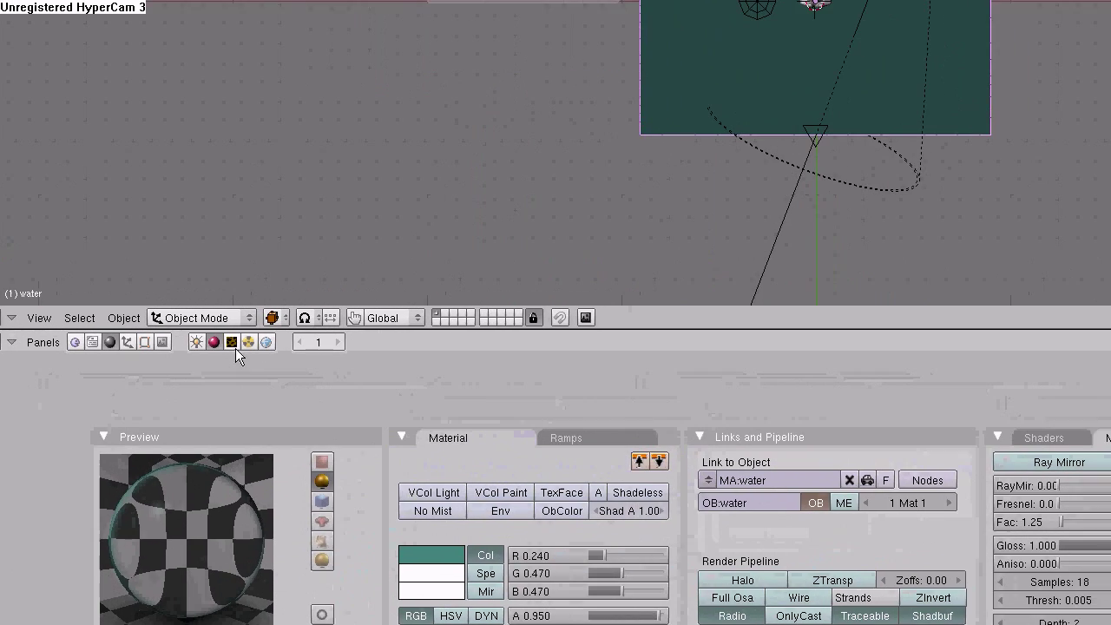
Create a new texture named 'waves'
left_click(237, 347)
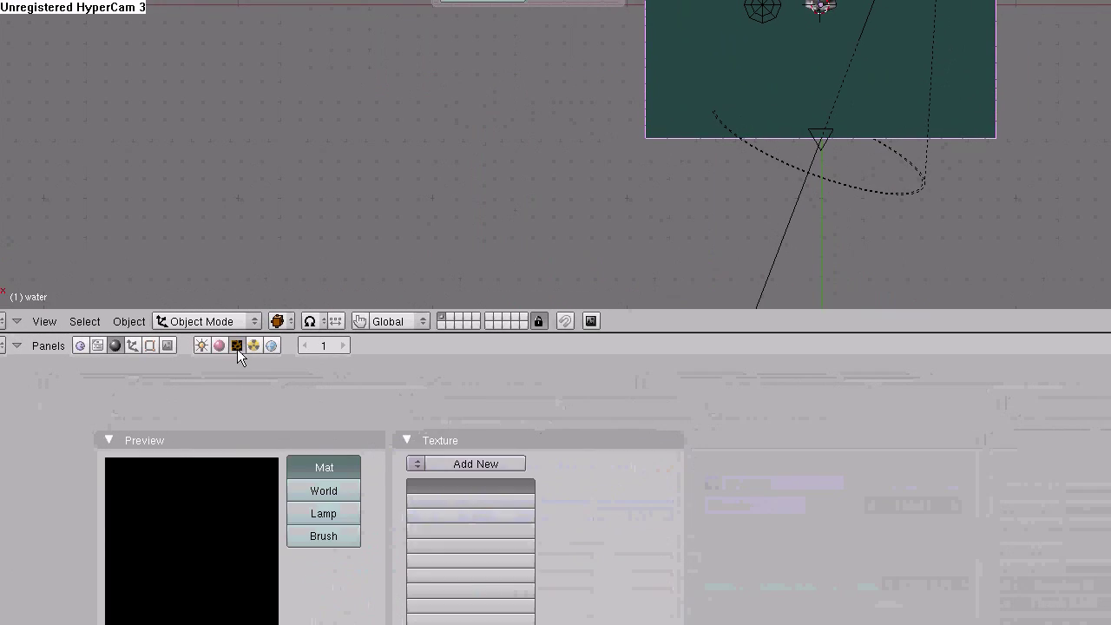
left_click(454, 463)
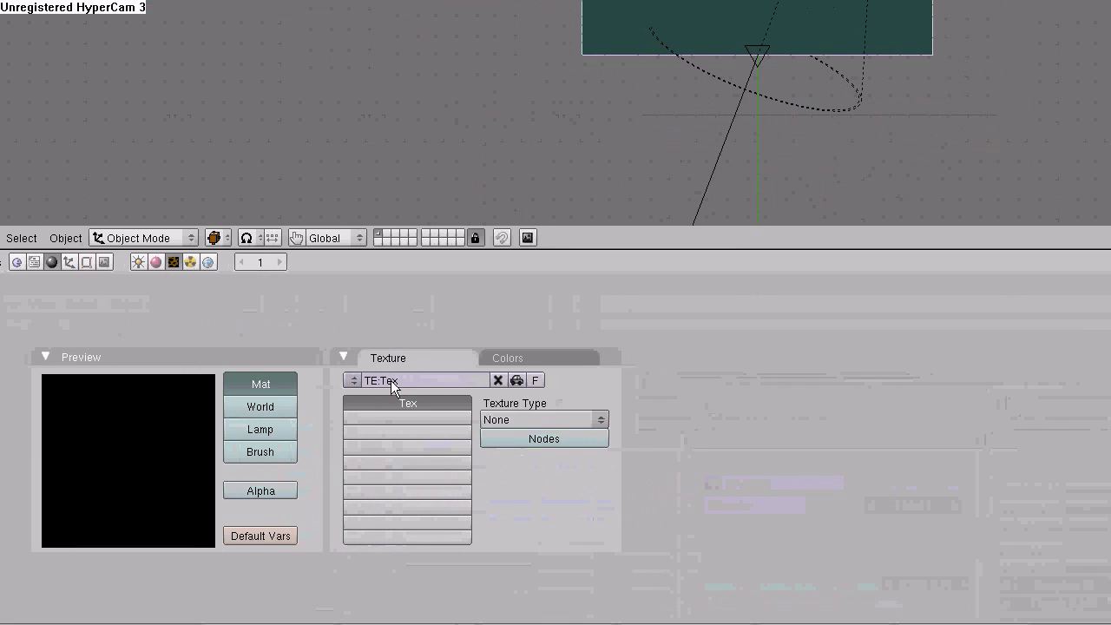
left_click(424, 379)
type("waves")
key("Return")
Make 'waves' a Voronoi texture with Size 1.5 and check it in the material's texture channels
left_click(543, 418)
left_click(525, 184)
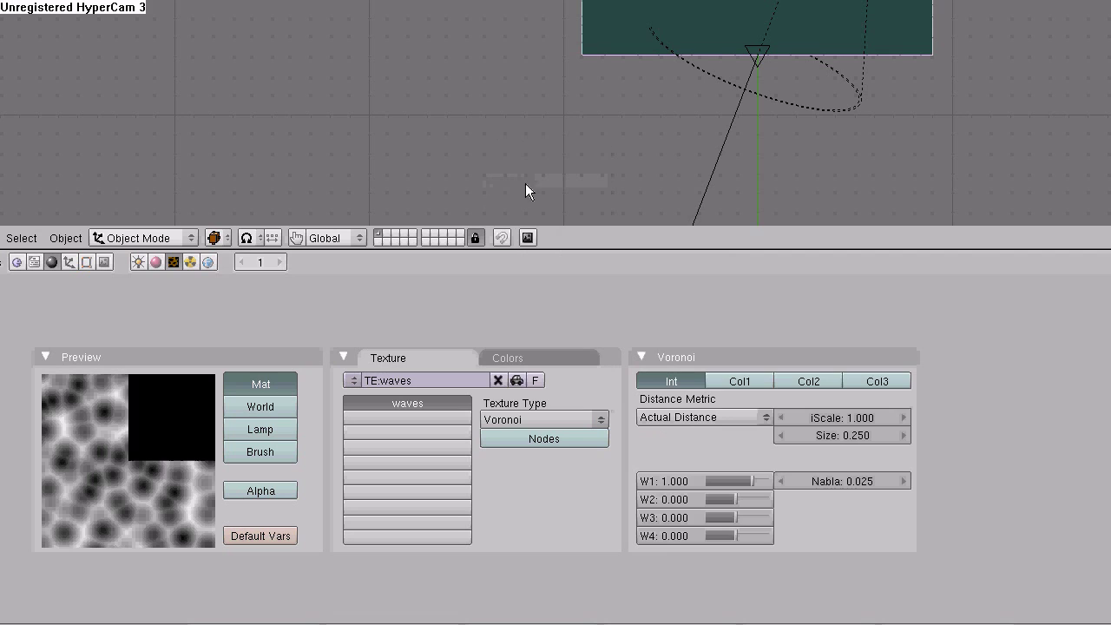
left_click(868, 436)
type("1.5")
key("Return")
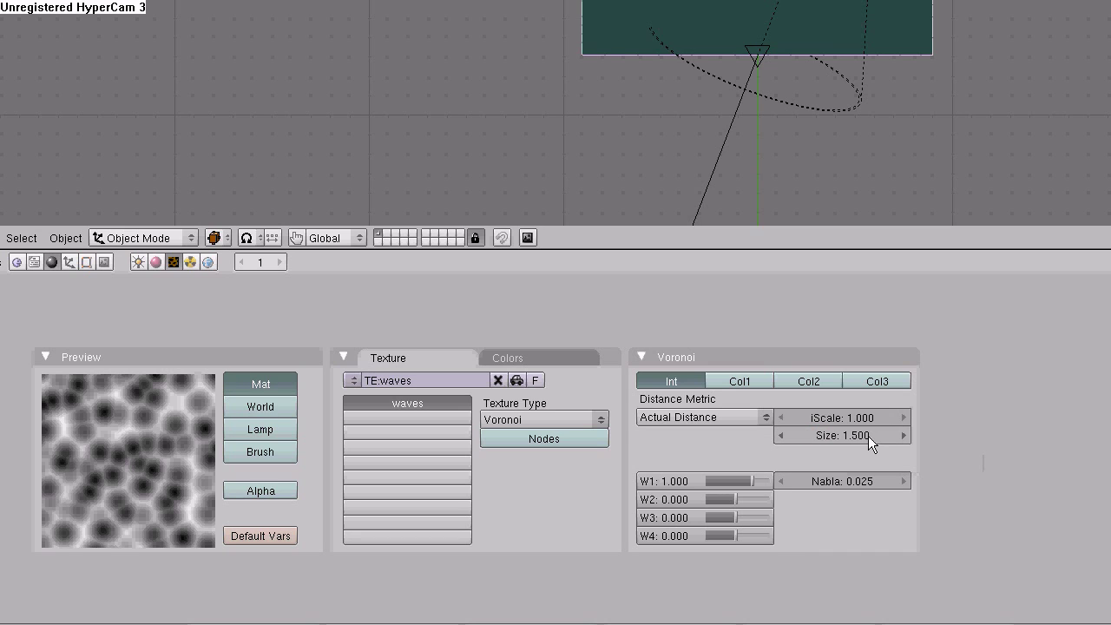
left_click(155, 262)
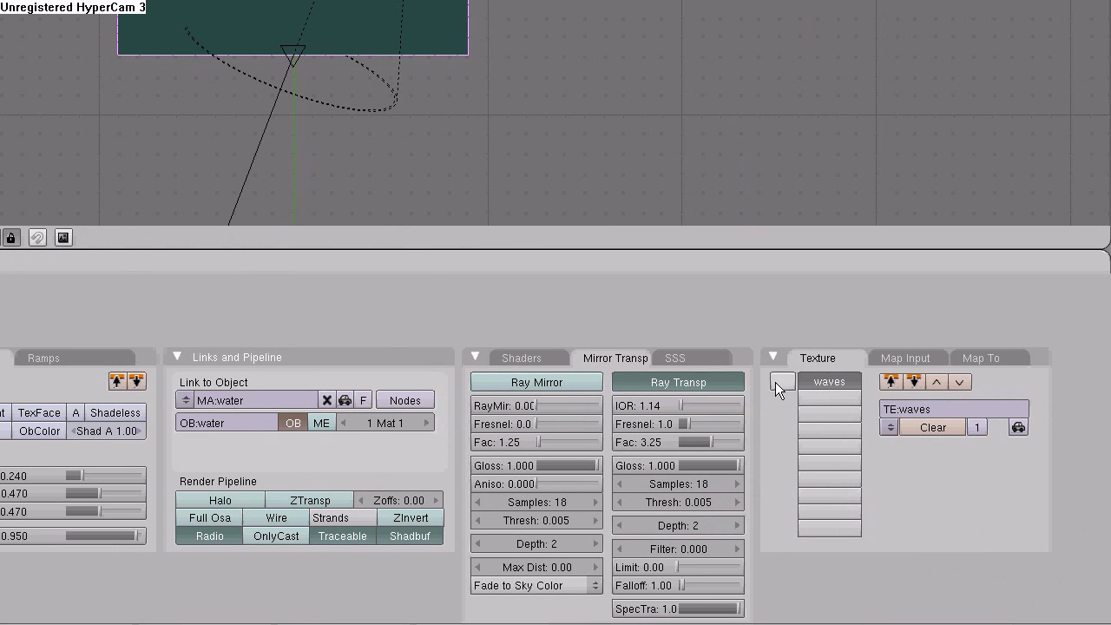
left_click(781, 382)
left_click(781, 385)
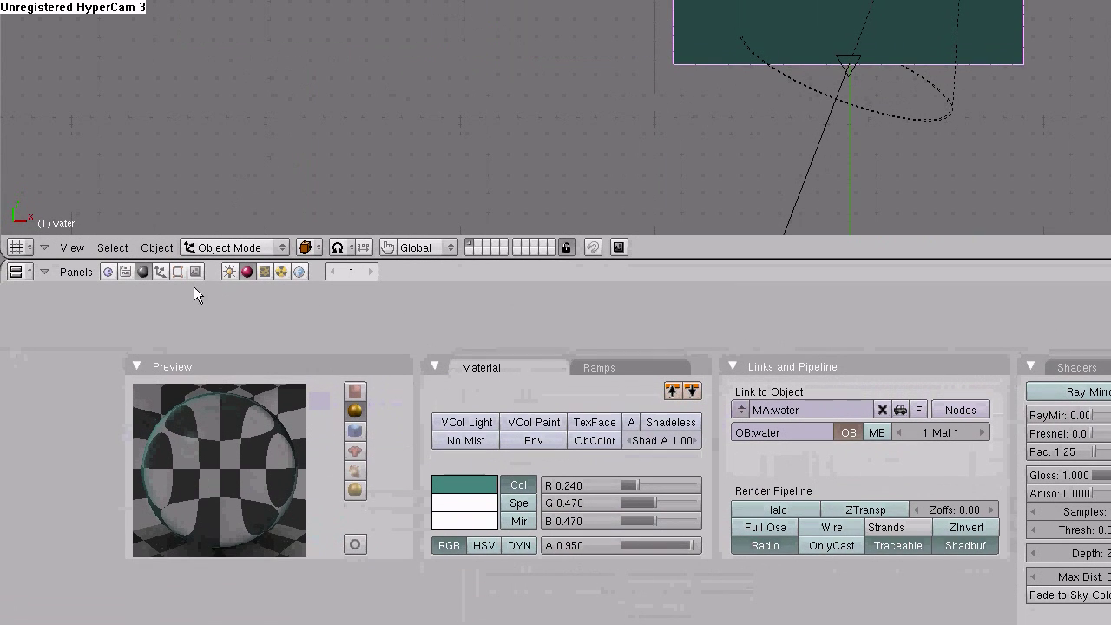
Add a Displace modifier to water with Strength 0.5 using the 'waves' texture
left_click(178, 272)
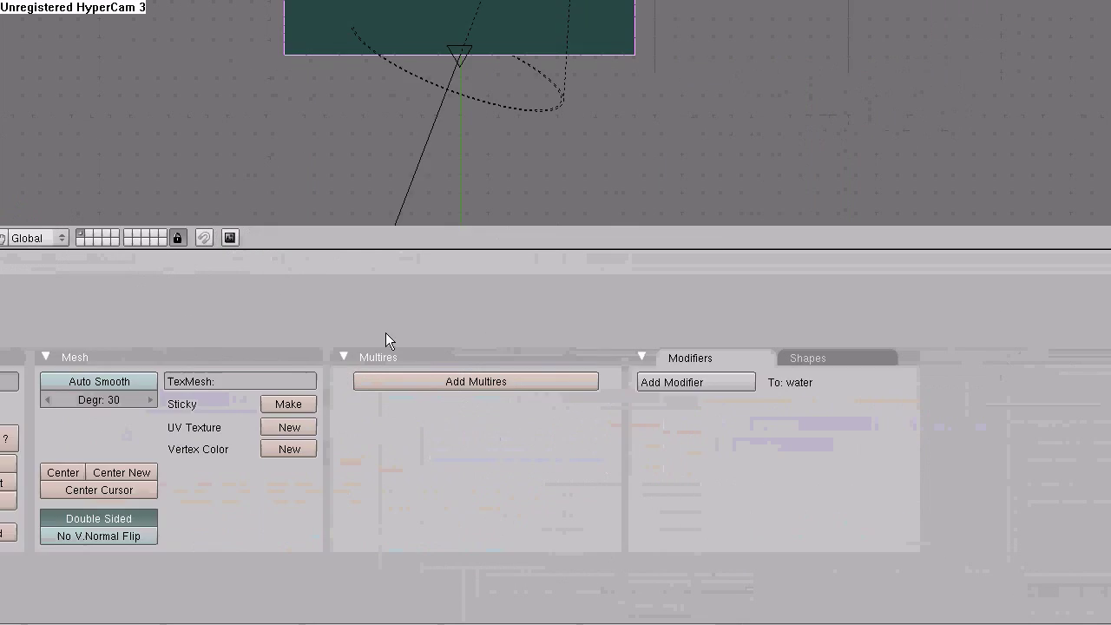
left_click(525, 383)
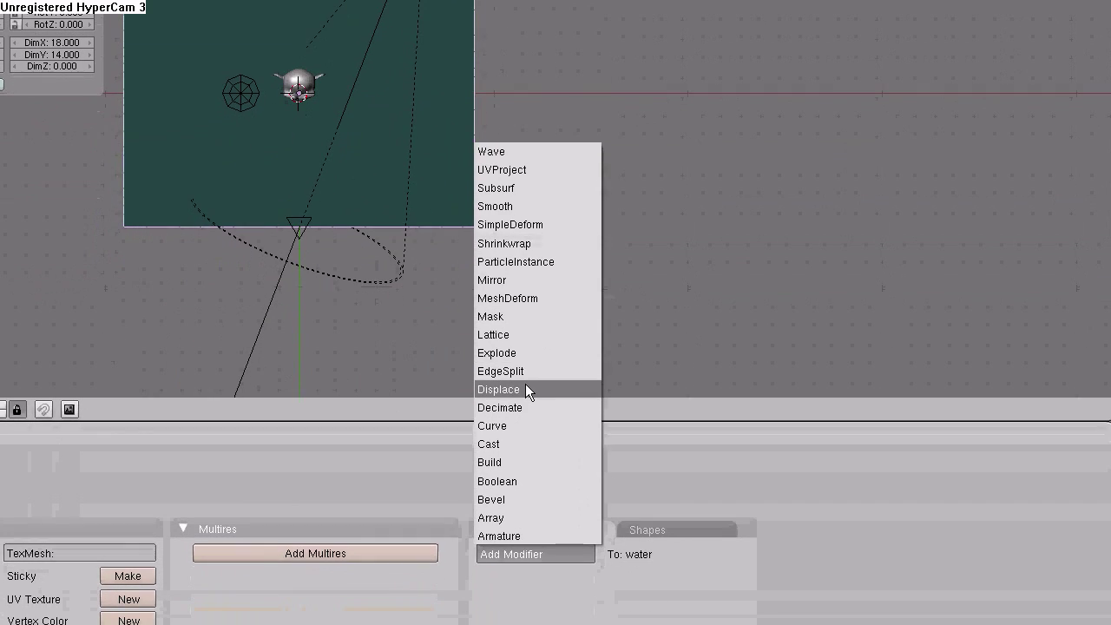
left_click(526, 388)
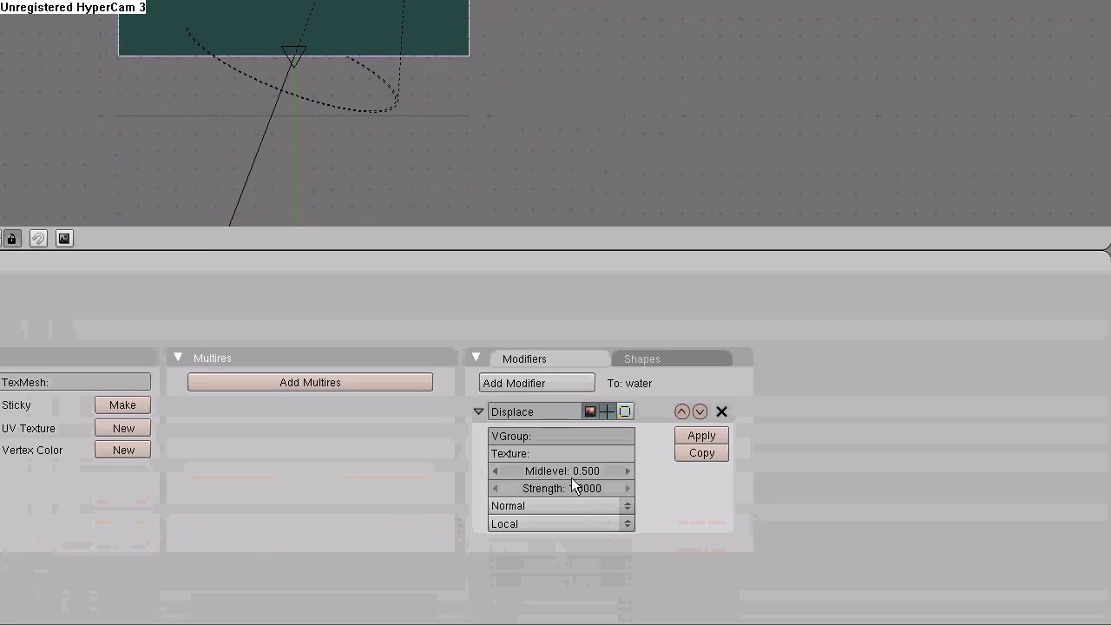
left_click(578, 487)
type(".5")
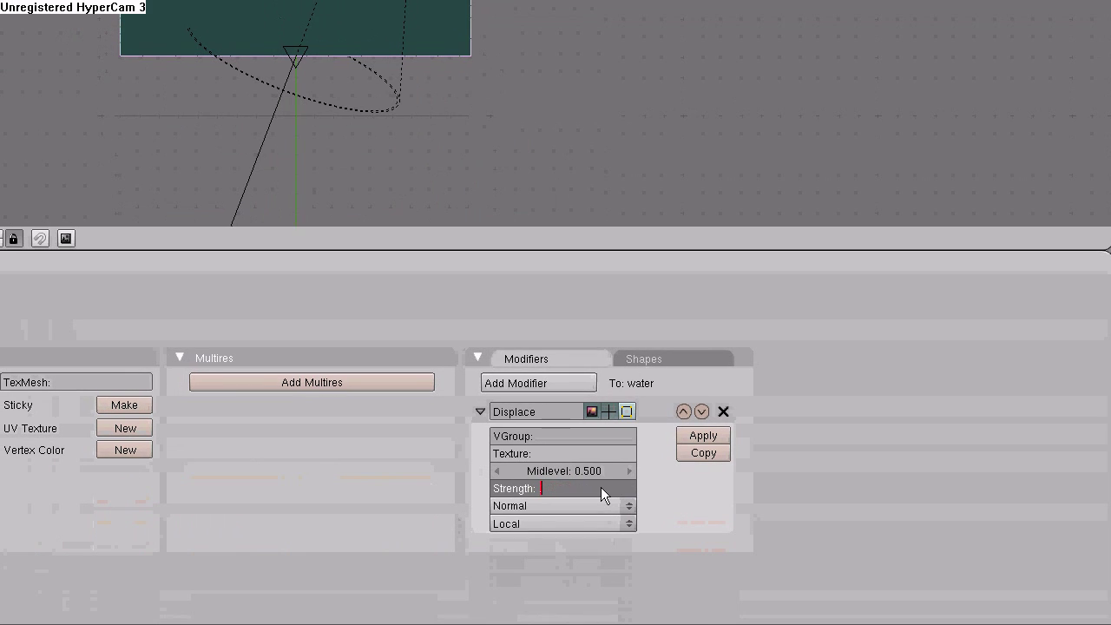
key("Return")
left_click(497, 459)
type("waves")
key("Return")
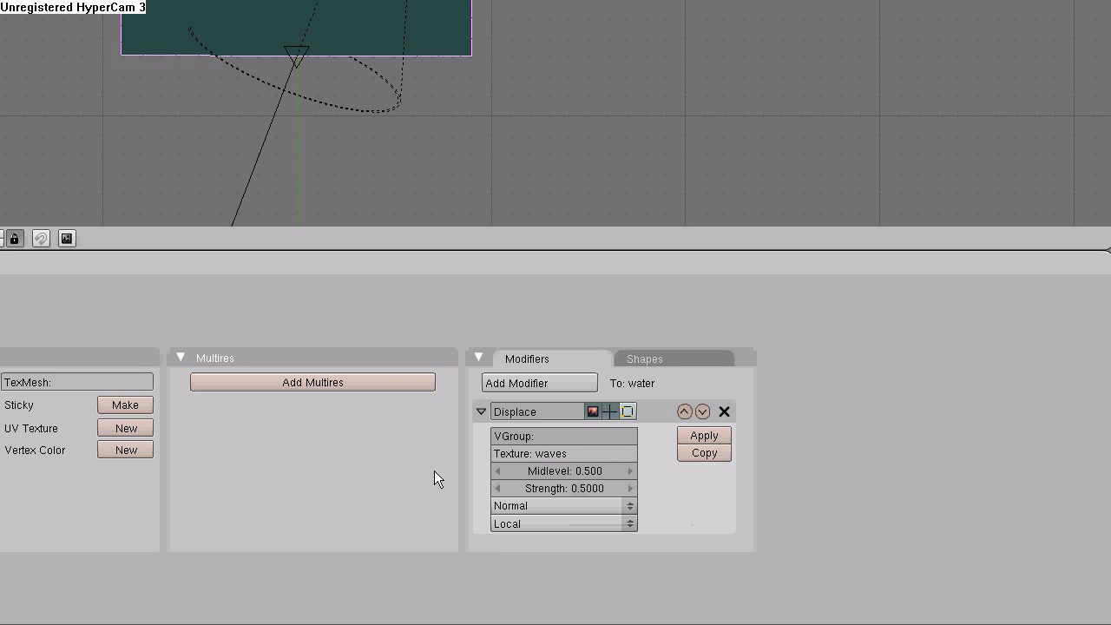
Set the displacement to Object coordinates from 'wavemaker' and view the rippled surface in perspective
left_click(516, 522)
left_click(522, 466)
left_click(522, 539)
type("wavemaker")
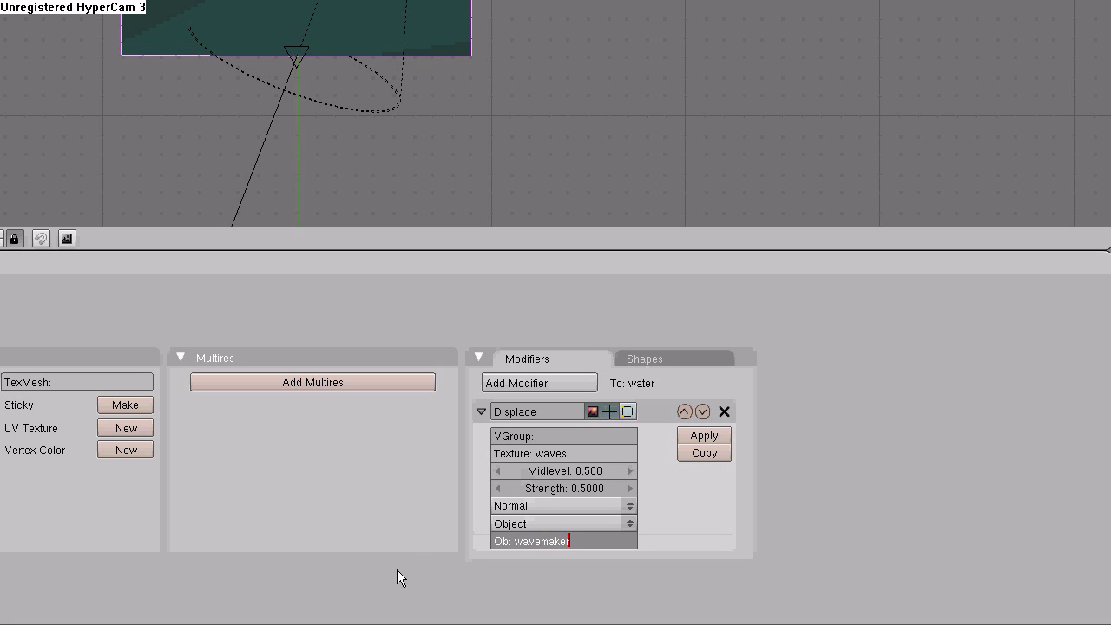
key("Return")
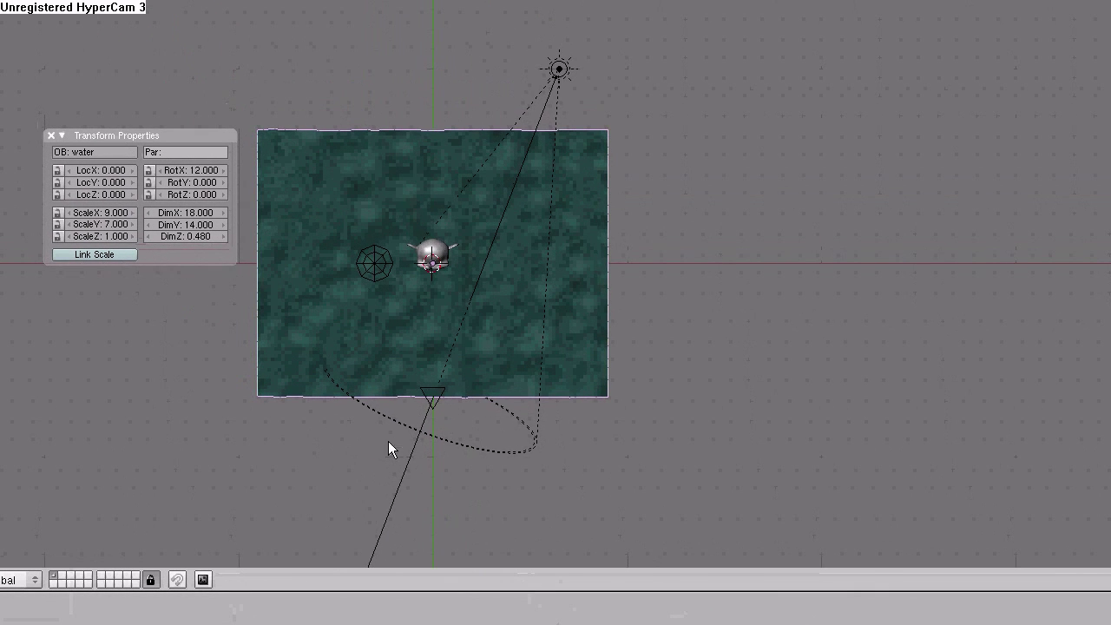
middle_click_drag(388, 449, 315, 217)
Close Transform Properties, leave the dome in place, and select Suzanne from the front view
middle_click_drag(396, 369, 88, 205)
left_click(51, 138)
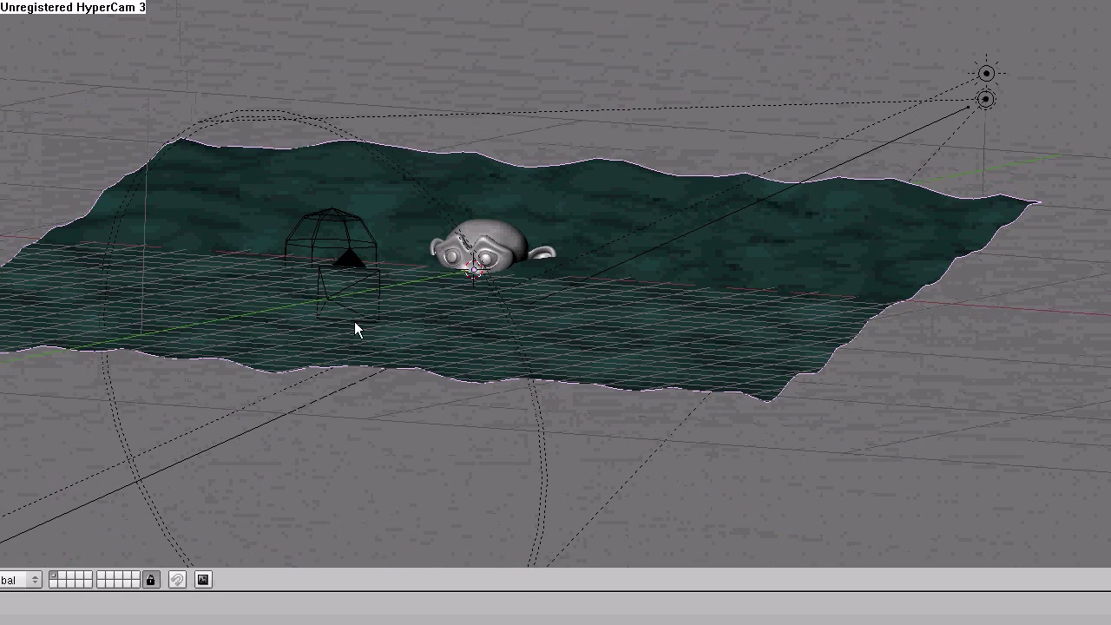
right_click(331, 218)
key("g")
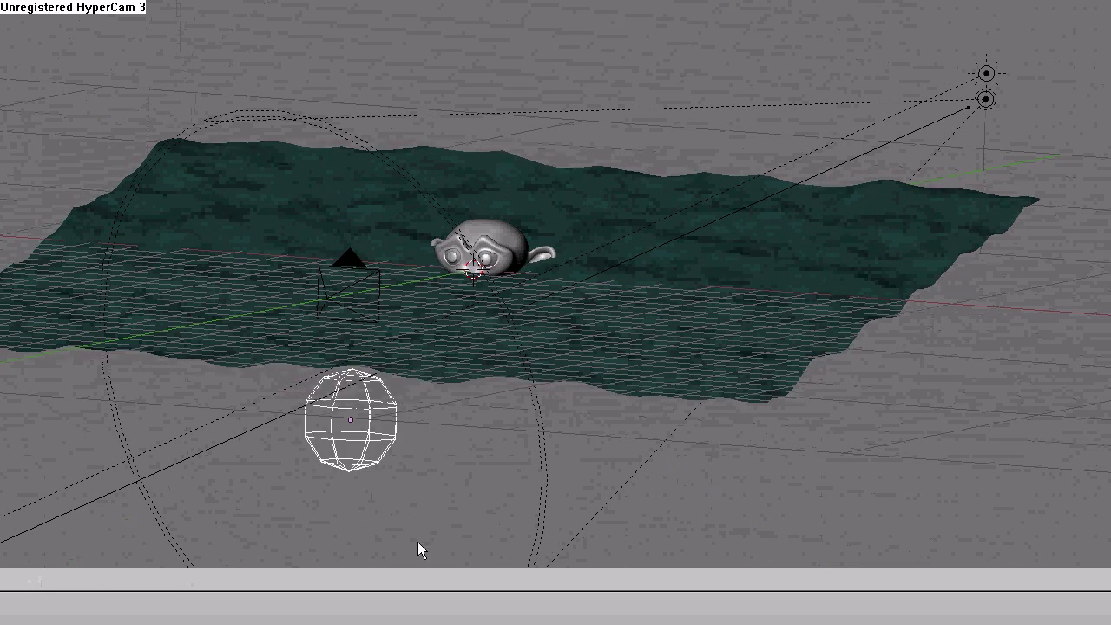
key("Escape")
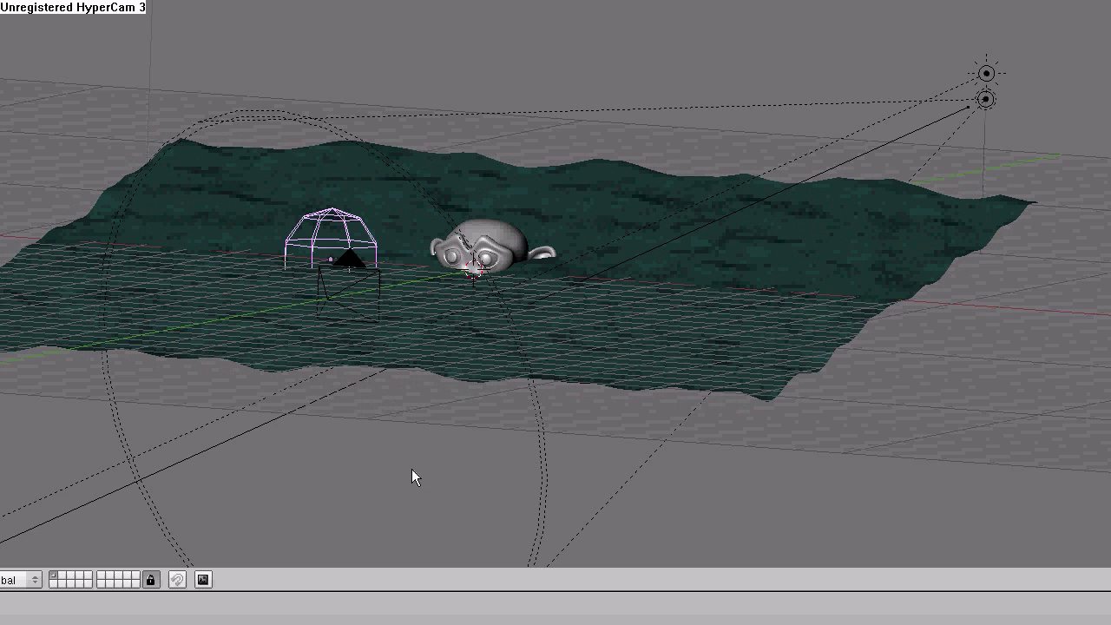
key("a")
key("KP_1")
right_click(408, 258)
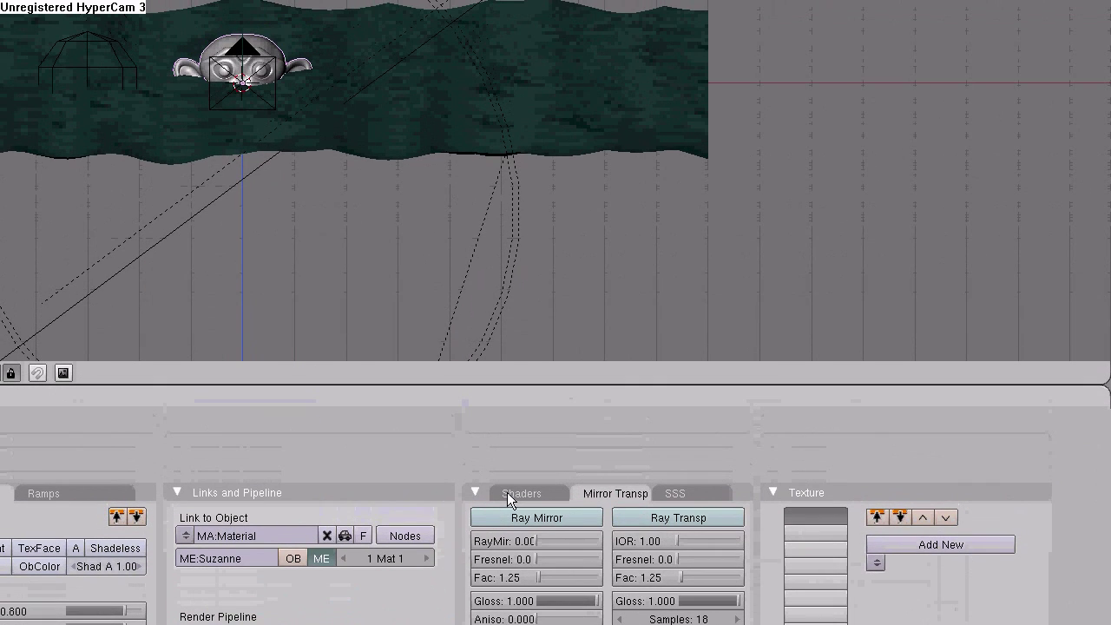
Set Suzanne's material Ref to 0.5 and Spec to 0.65, then select the water plane
left_click(507, 492)
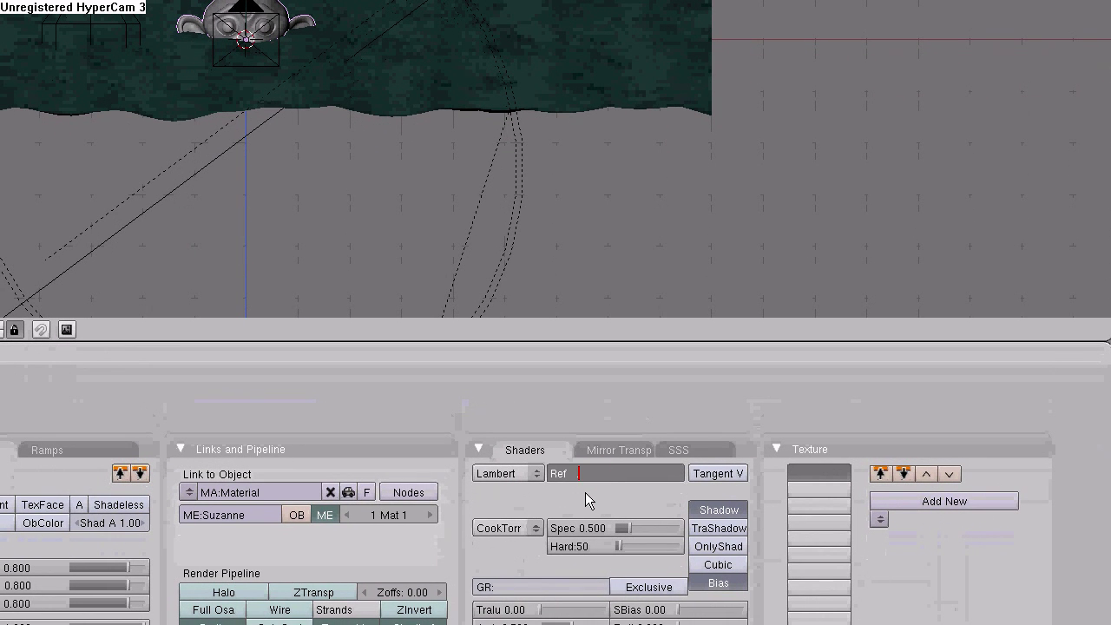
type("0.5")
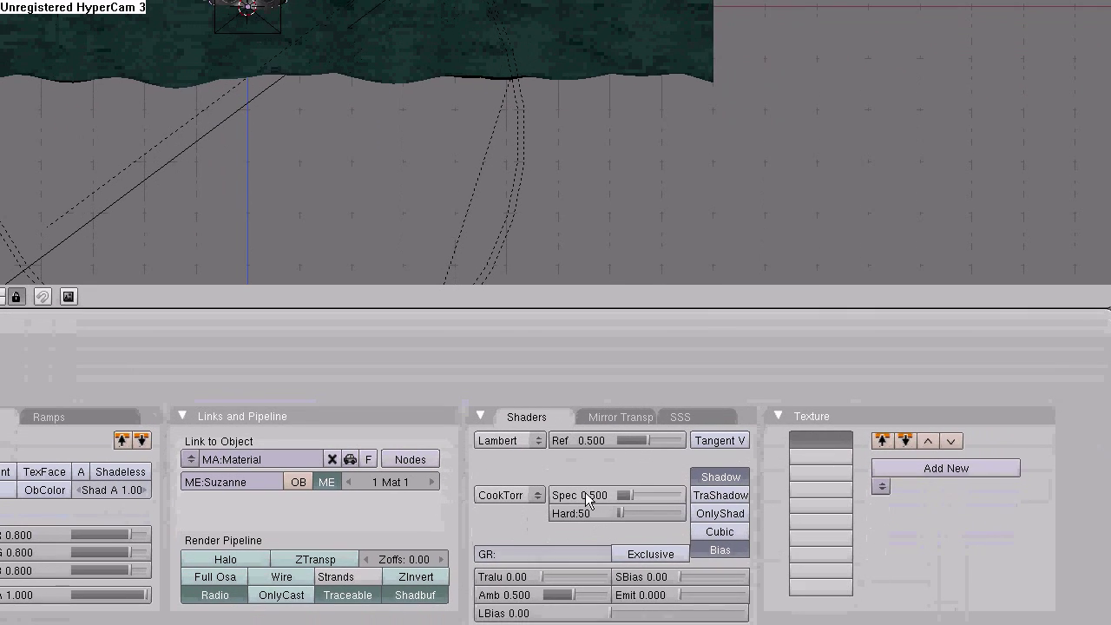
key("Tab")
key("BackSpace")
type(".65")
key("Return")
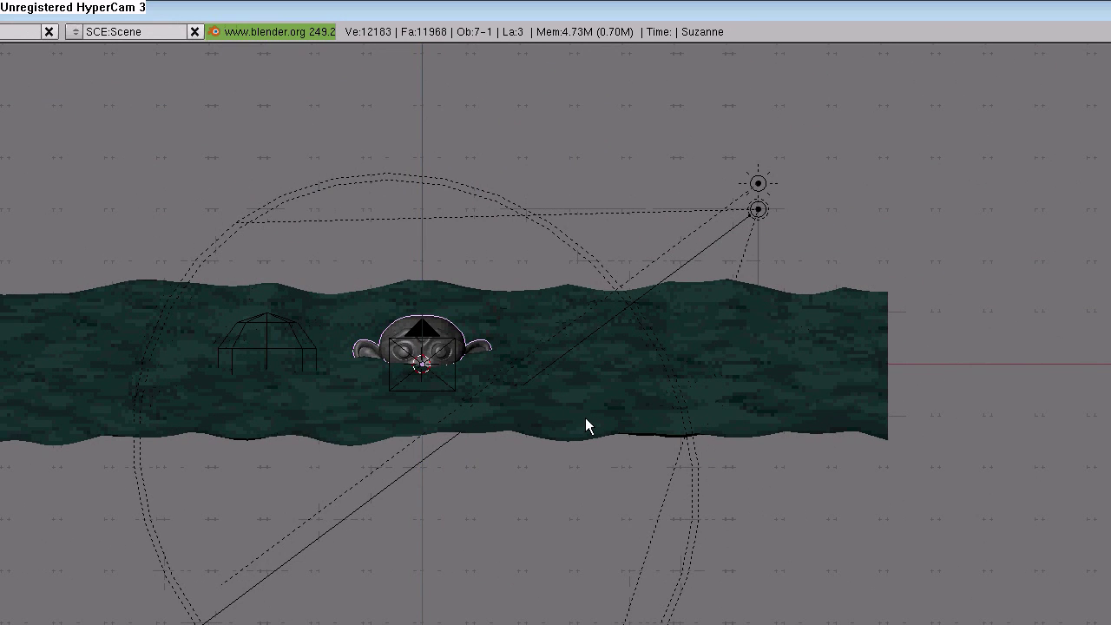
right_click(736, 393)
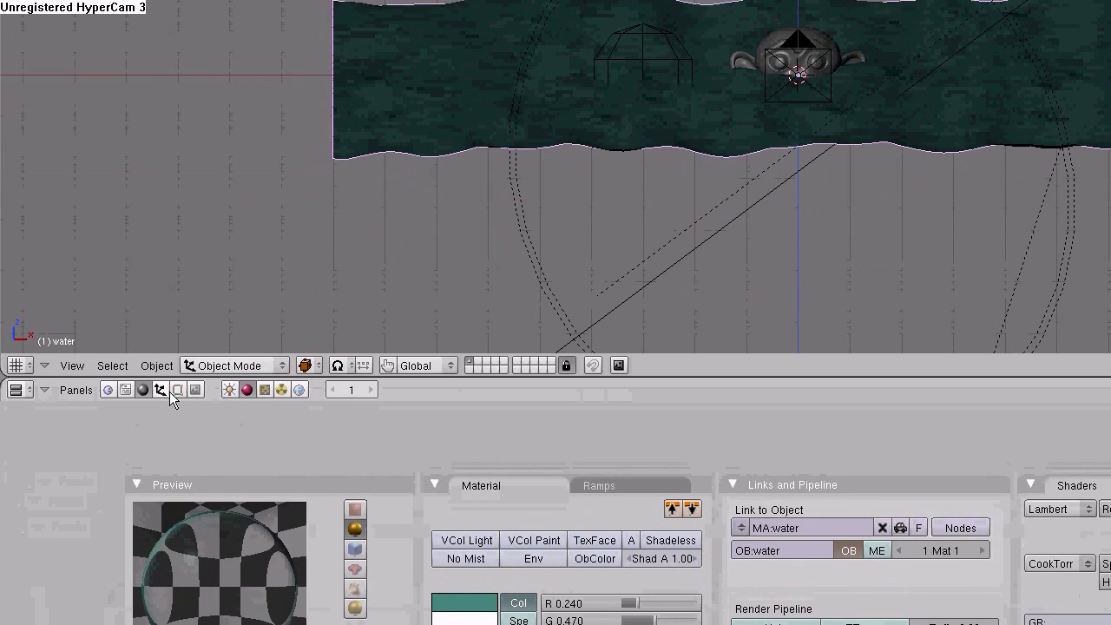
Add a Wave modifier to the water with start x and y set to 1.00
left_click(174, 390)
left_click(500, 384)
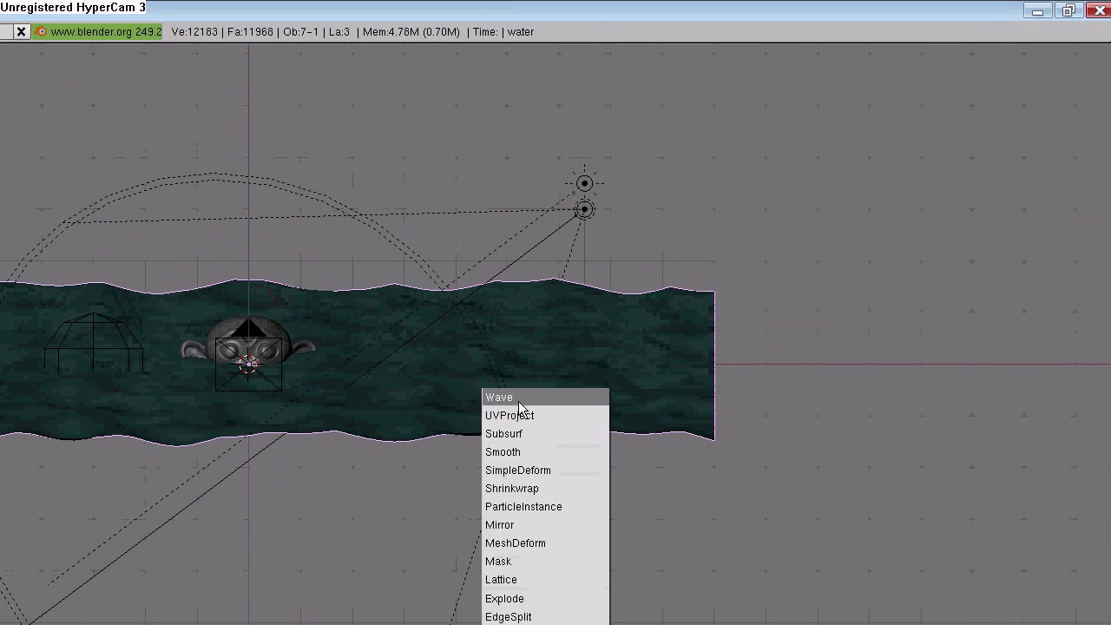
left_click(518, 401)
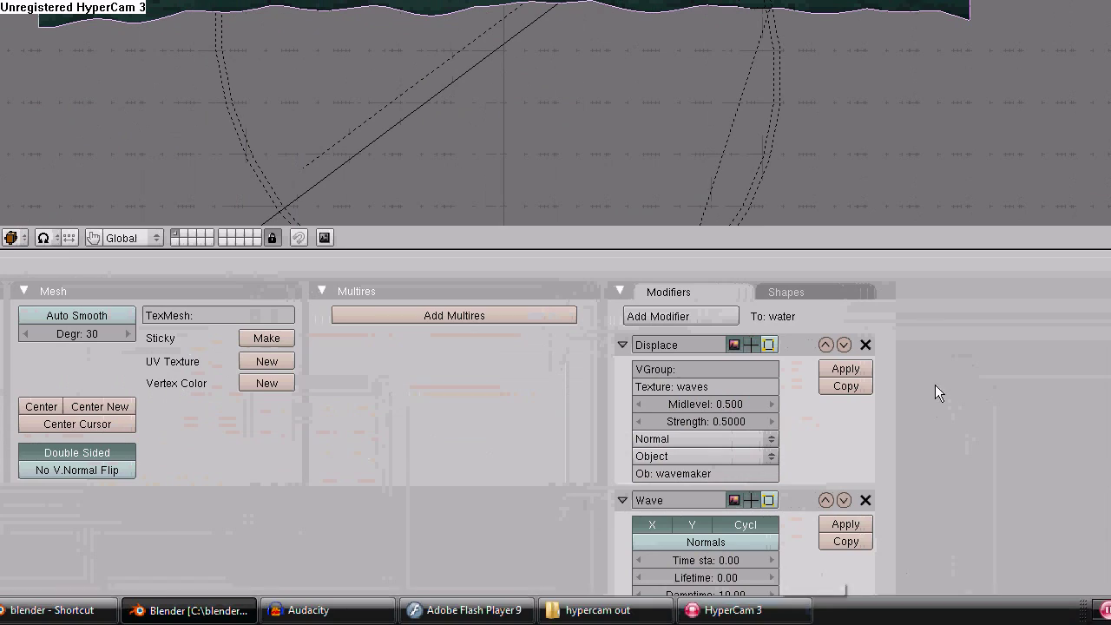
middle_click_drag(981, 418, 700, 453)
left_click(699, 454)
left_click(793, 453)
Give the wave Speed 0.031, Height 0.3 and Width 0.9
left_click(643, 549)
key("BackSpace")
type(".031")
key("Return")
left_click(652, 567)
key("BackSpace")
type(".3")
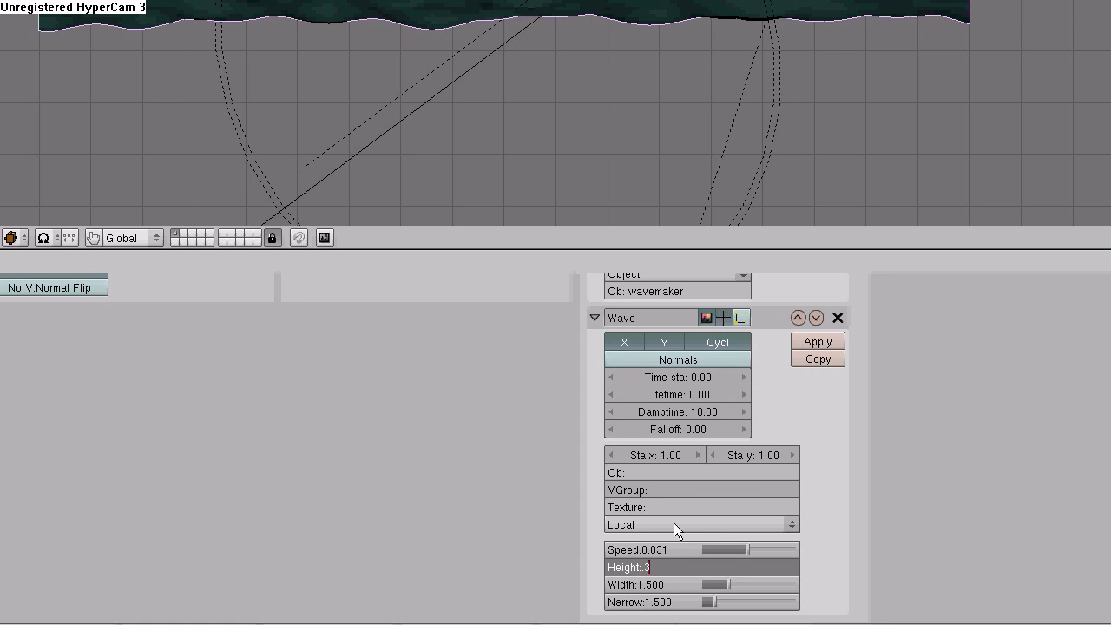
key("Return")
left_click(656, 584)
type(".9")
key("Return")
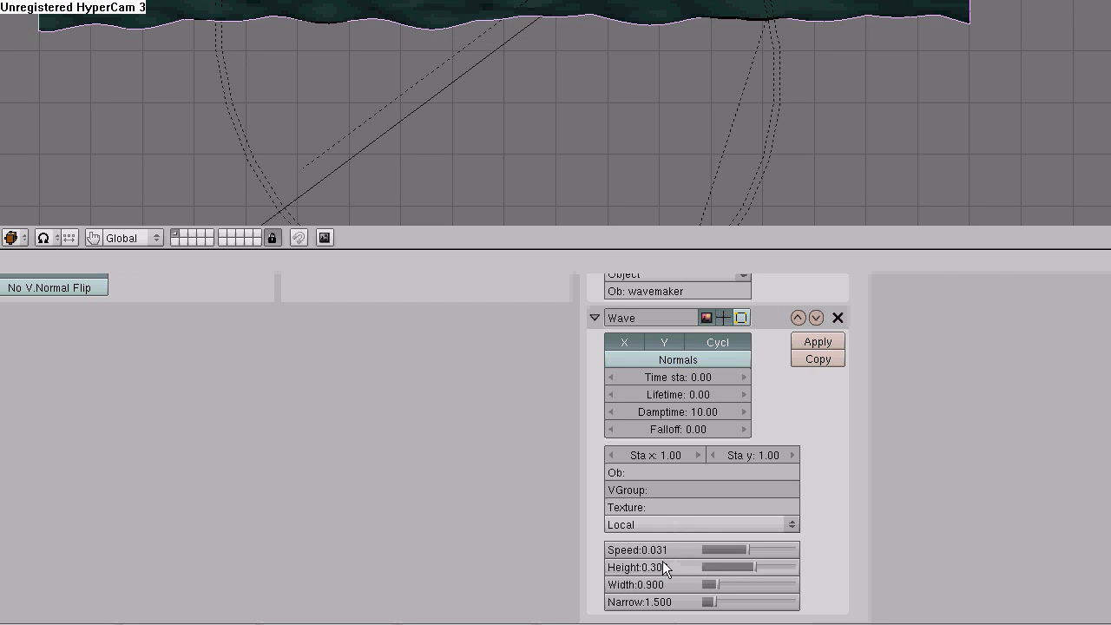
Duplicate the Wave modifier and set the copy's start x and y to -1.00
left_click(828, 360)
scroll(870, 450, "down", 6)
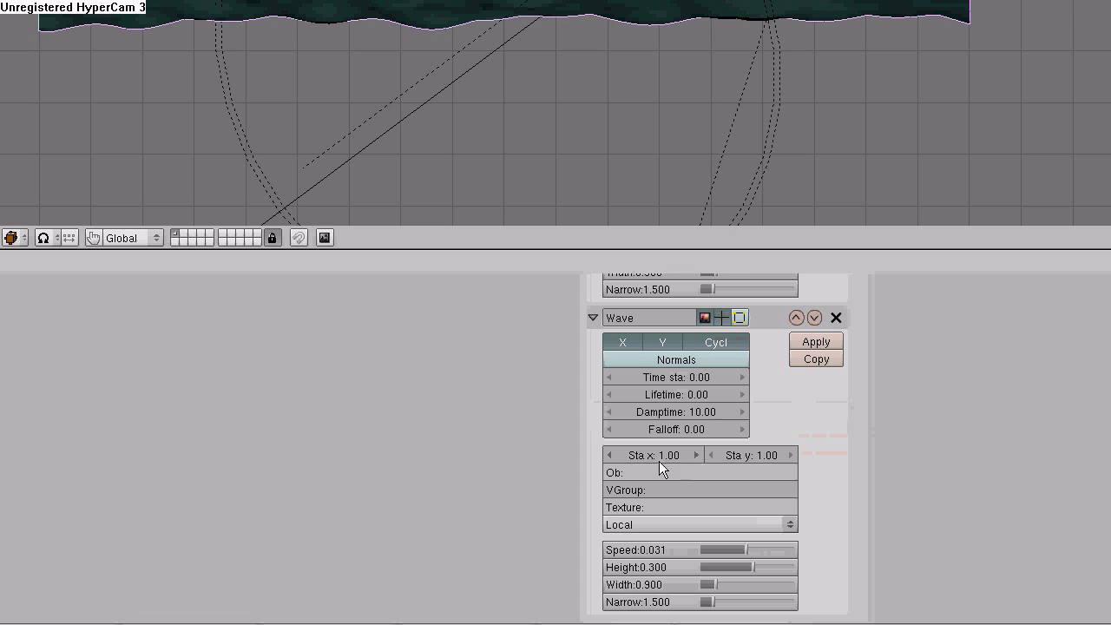
left_click(610, 455)
left_click(610, 455)
left_click(710, 457)
left_click(710, 457)
scroll(496, 419, "up", 5)
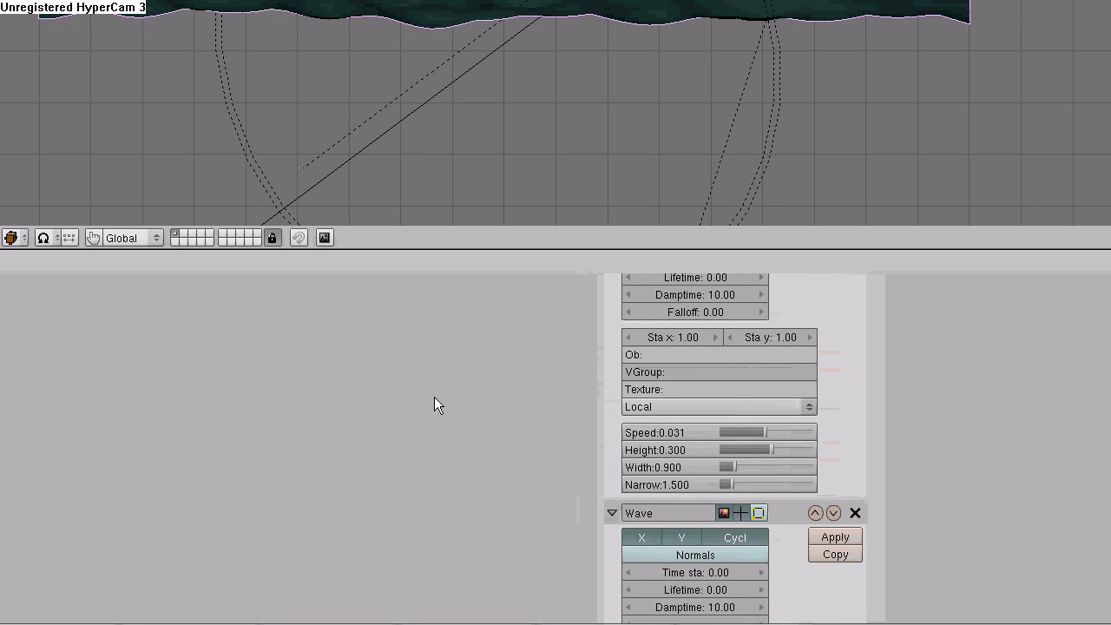
scroll(434, 405, "up", 6)
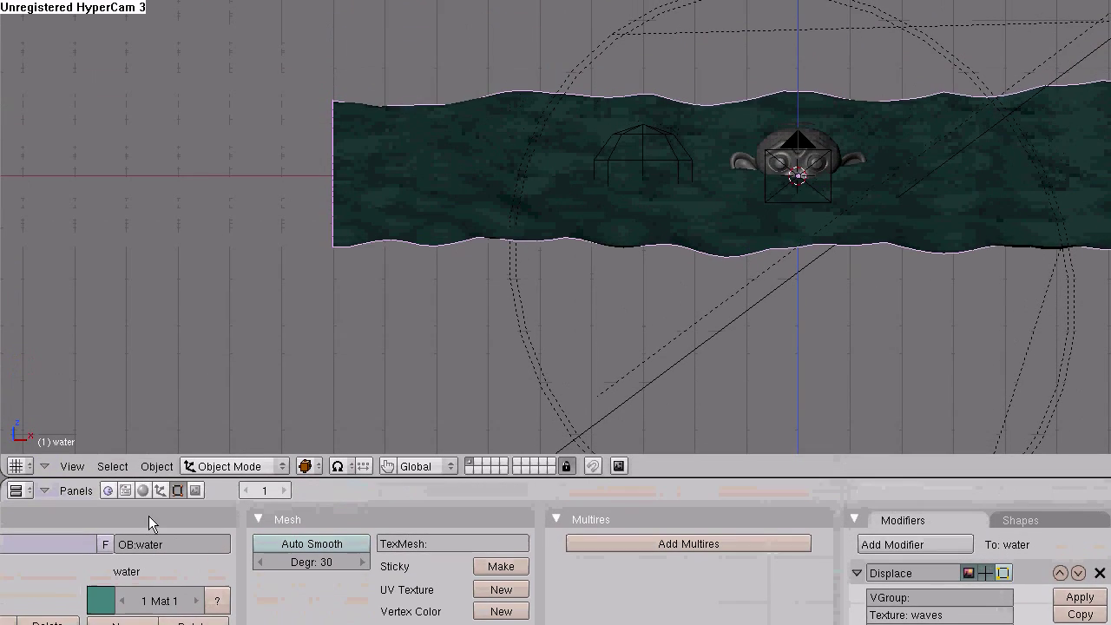
Go to the World buttons and switch the sky blending to Paper
left_click(143, 431)
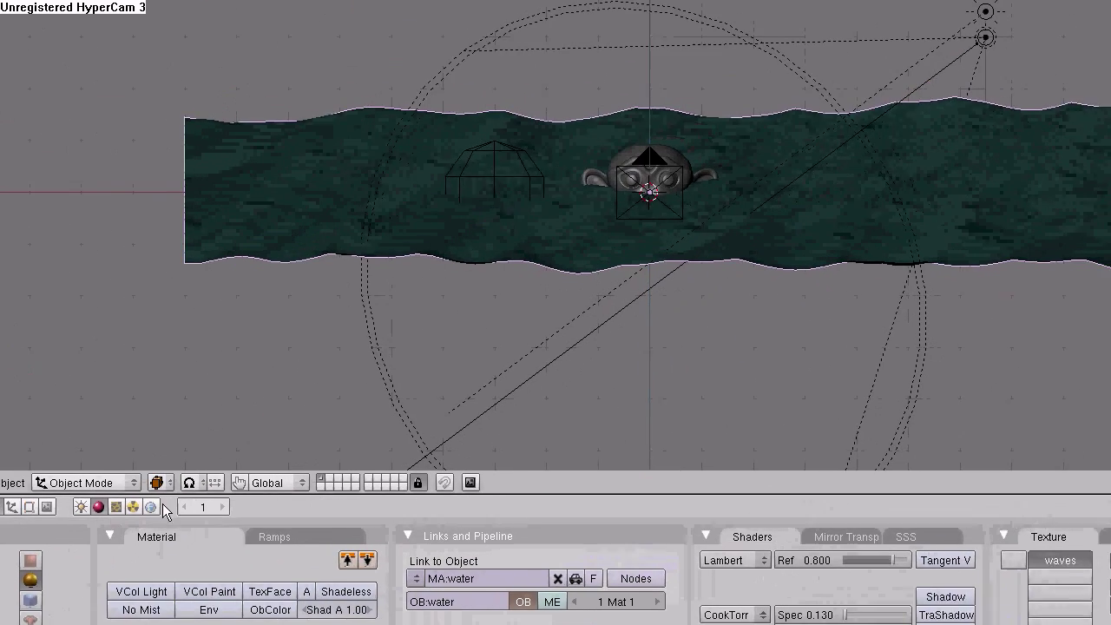
left_click(268, 454)
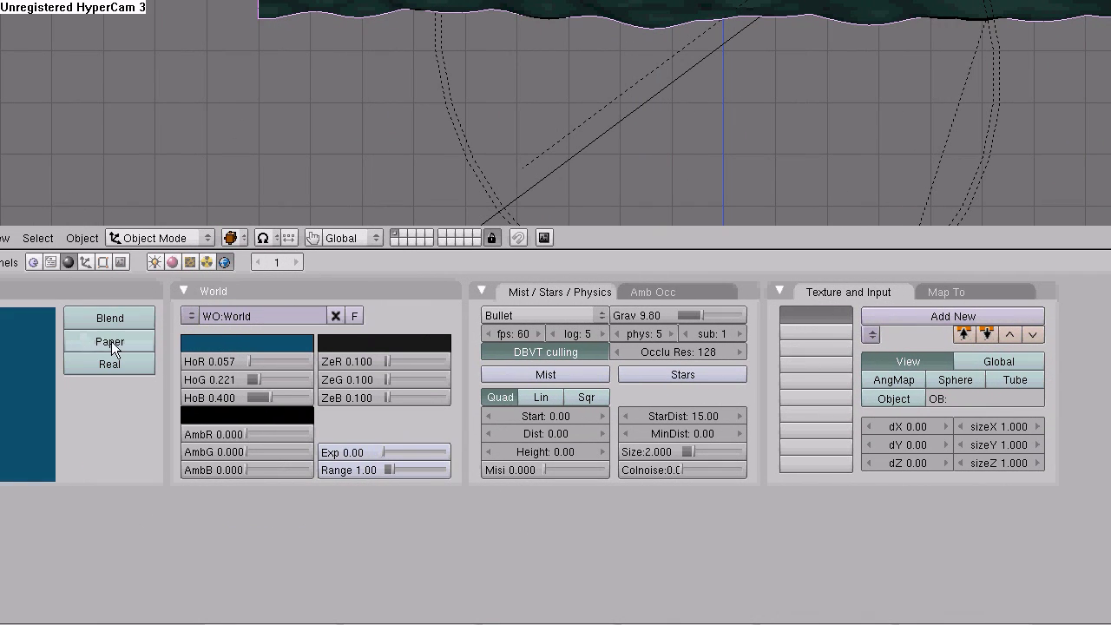
left_click(109, 341)
Set the horizon colour to HoR 0, HoG 0.235, HoB 0.35, then show the Scene render settings
left_click(229, 359)
type("0")
key("Return")
left_click(227, 375)
key("BackSpace")
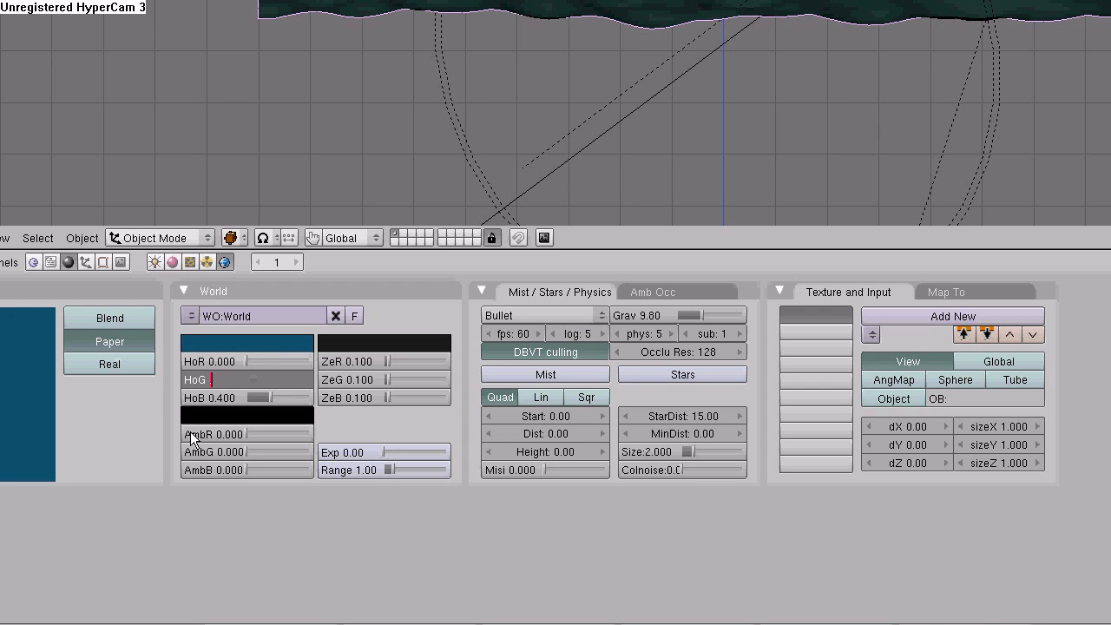
type("0.235")
key("Return")
left_click(216, 401)
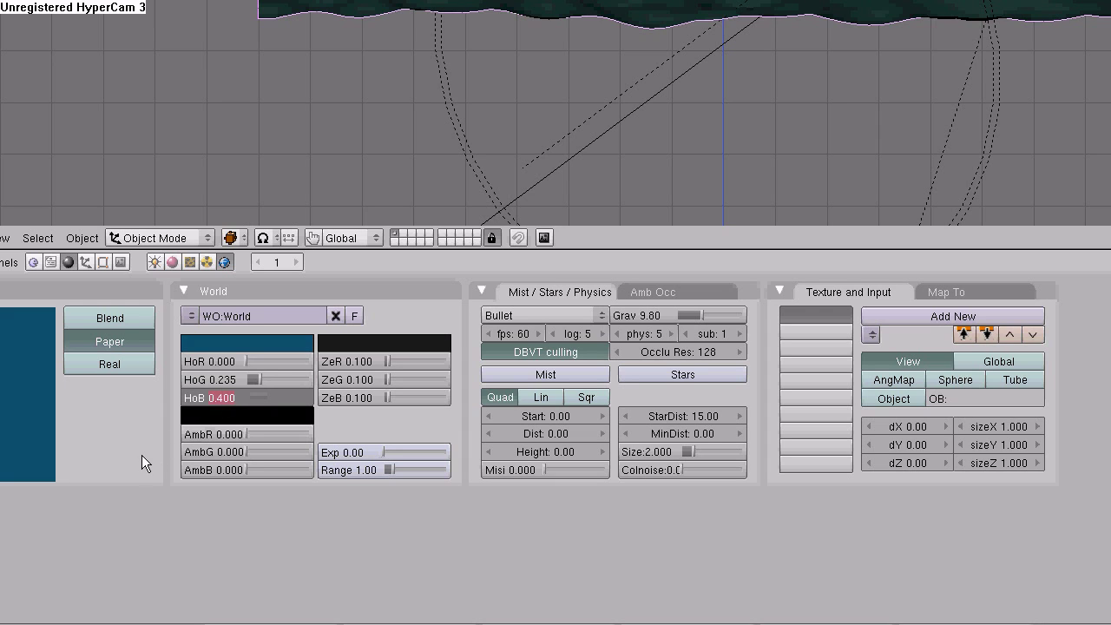
type("0.35")
key("Return")
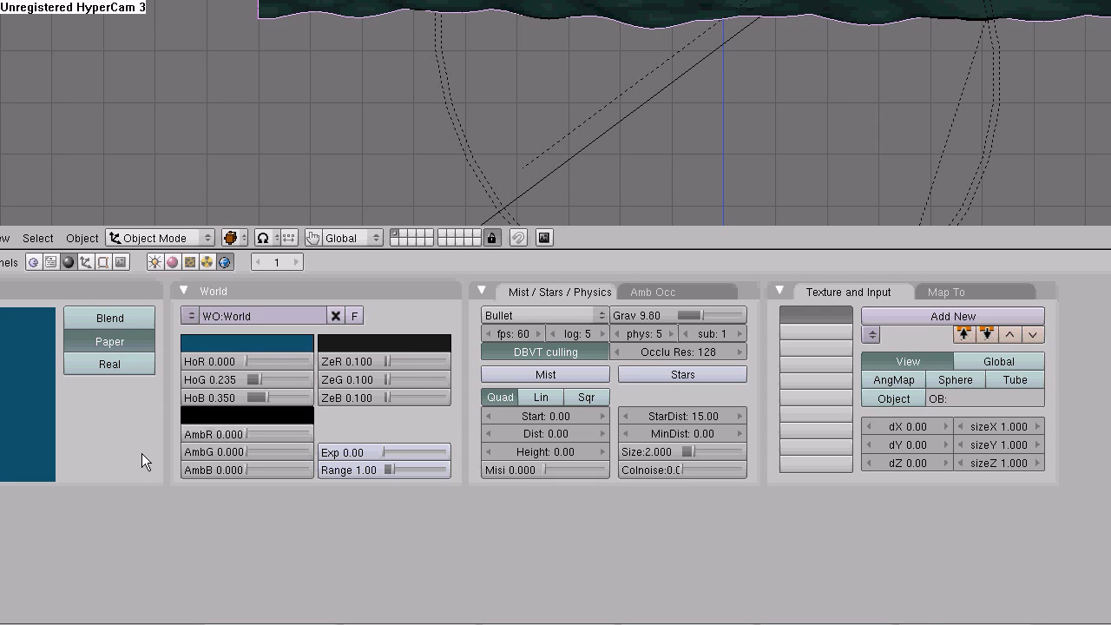
left_click(120, 264)
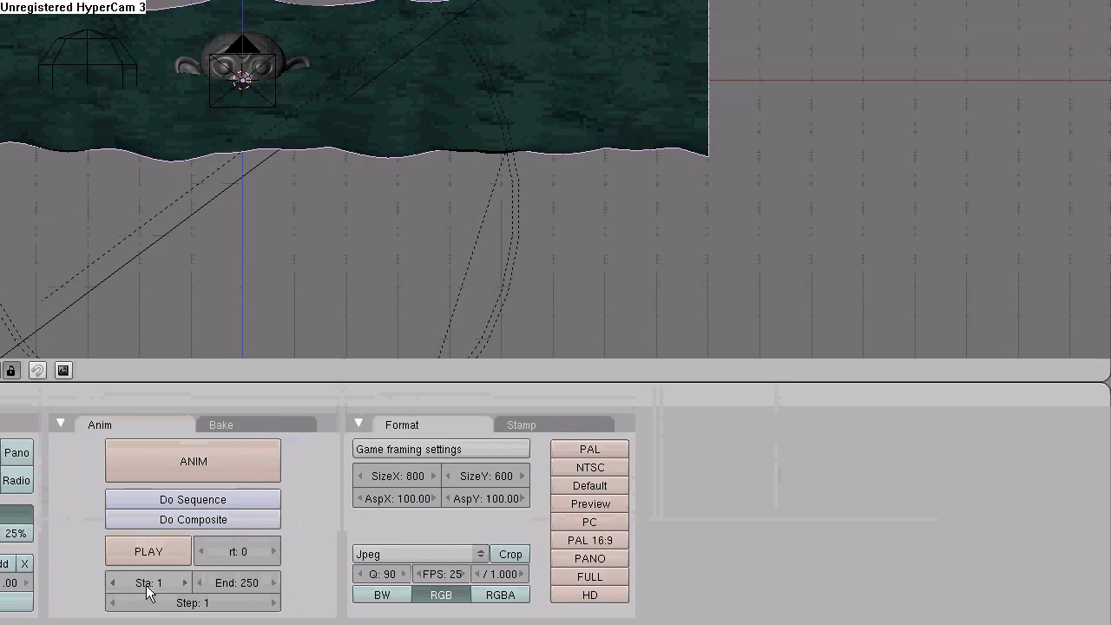
Set the animation range to frames 80–180 and apply the Preview size preset (640×512, 50%)
left_click(286, 486)
type("80")
key("Return")
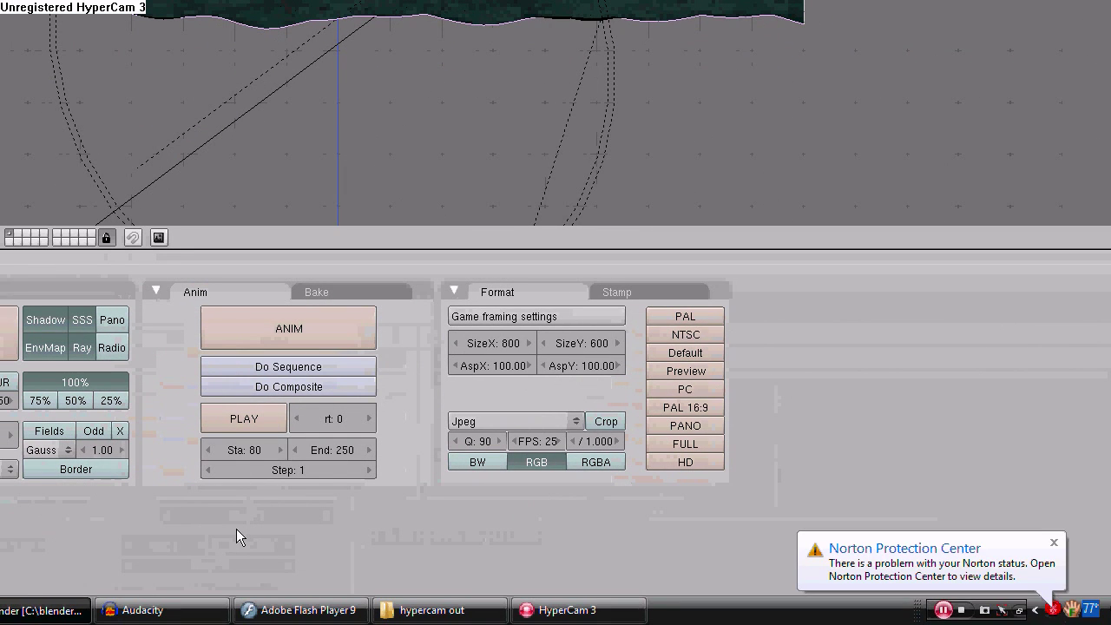
left_click(332, 450)
type("180")
key("Return")
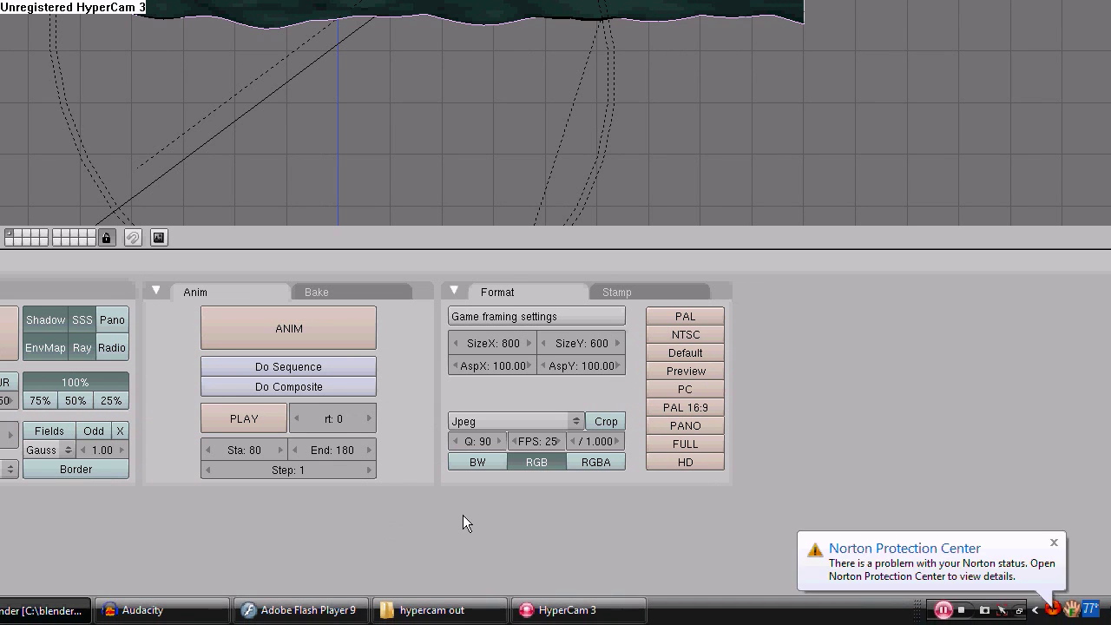
left_click(685, 371)
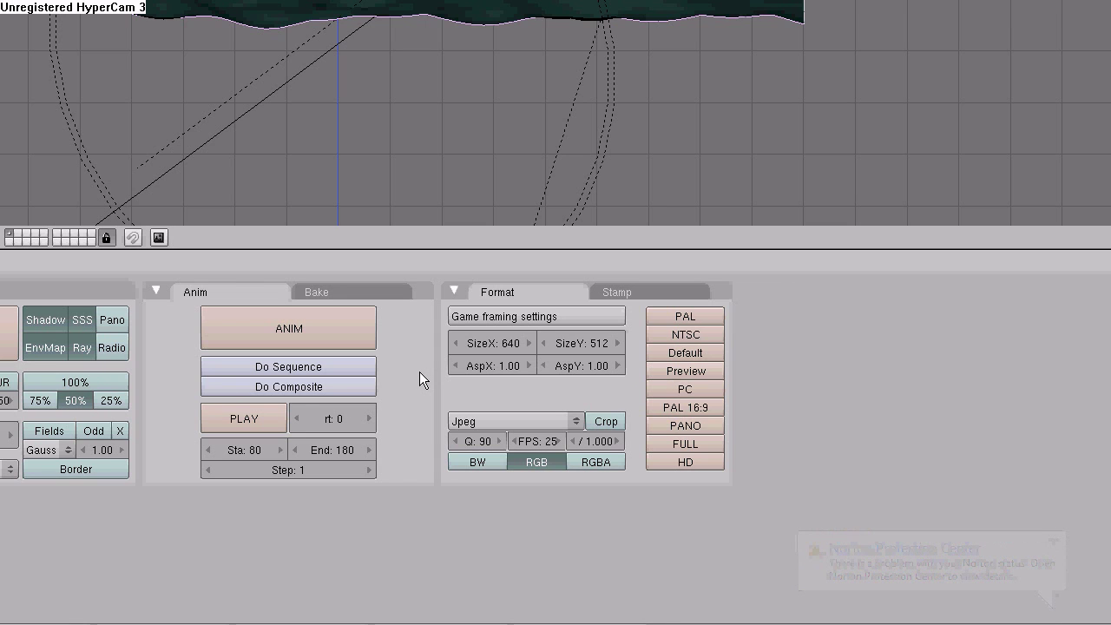
Test-render the current frame with F12, close it, then render the full animation with ANIM
key("F12")
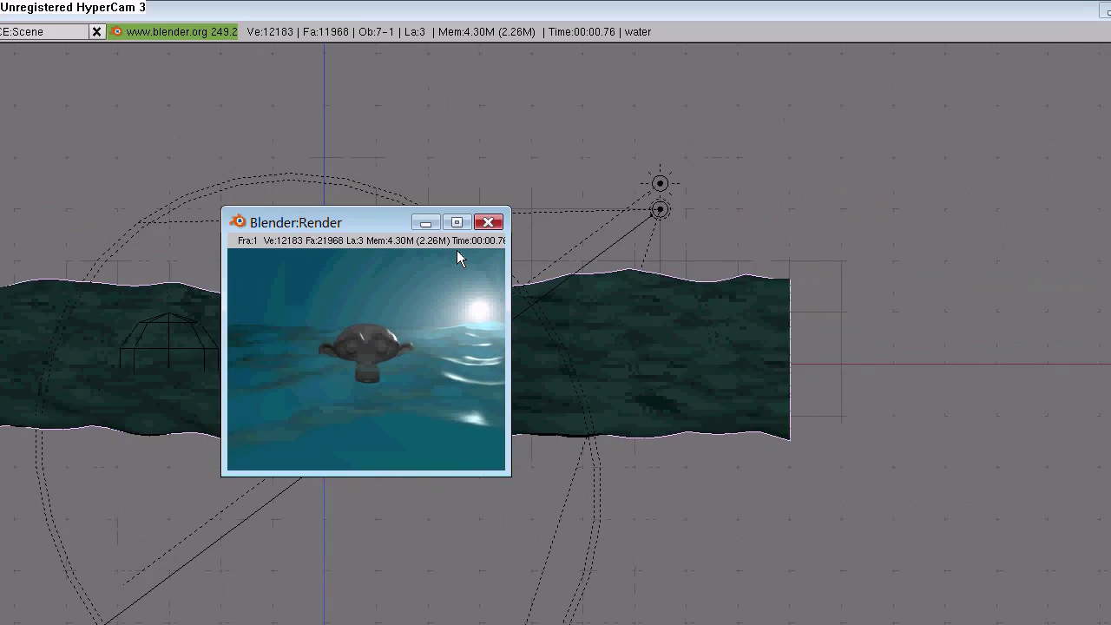
left_click(488, 222)
left_click(423, 340)
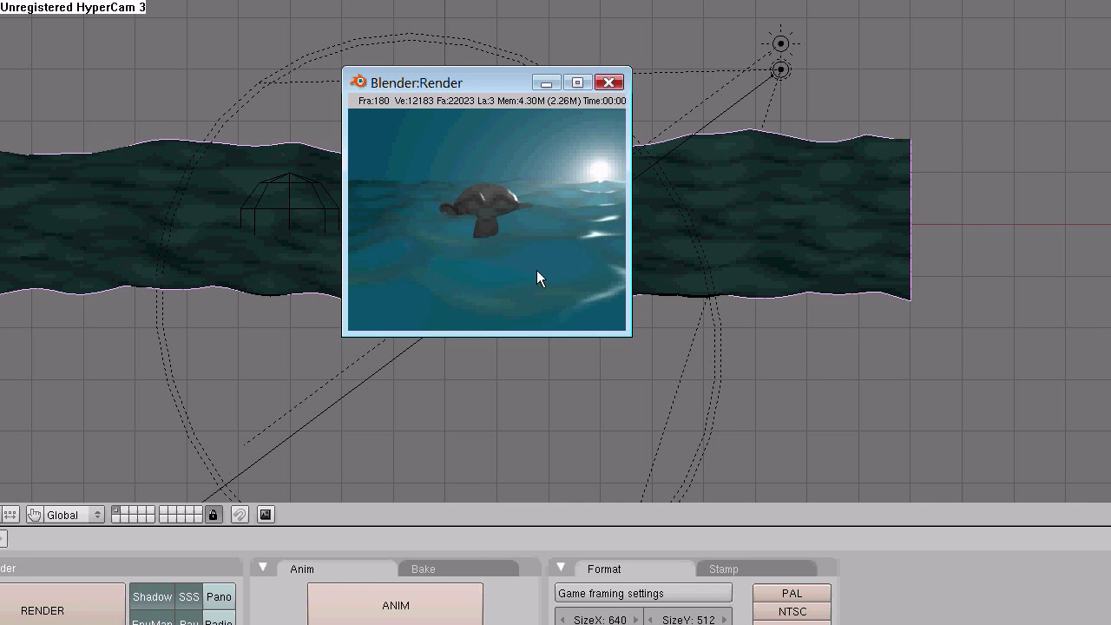
Close the render window and play back the rendered frames saved in C:\tmp
left_click(615, 81)
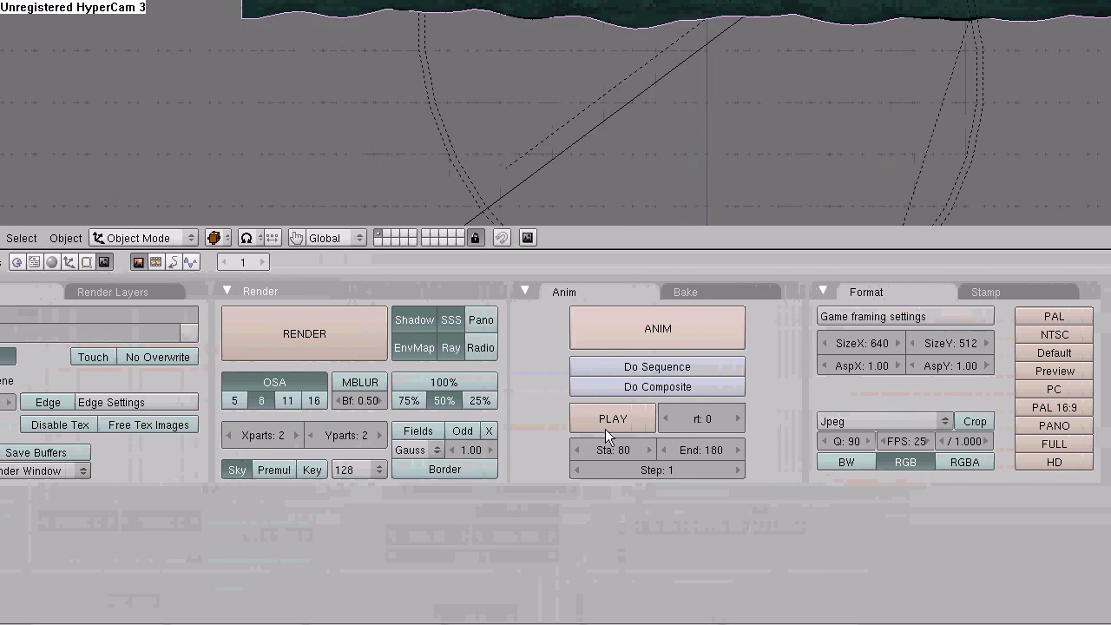
left_click(605, 428)
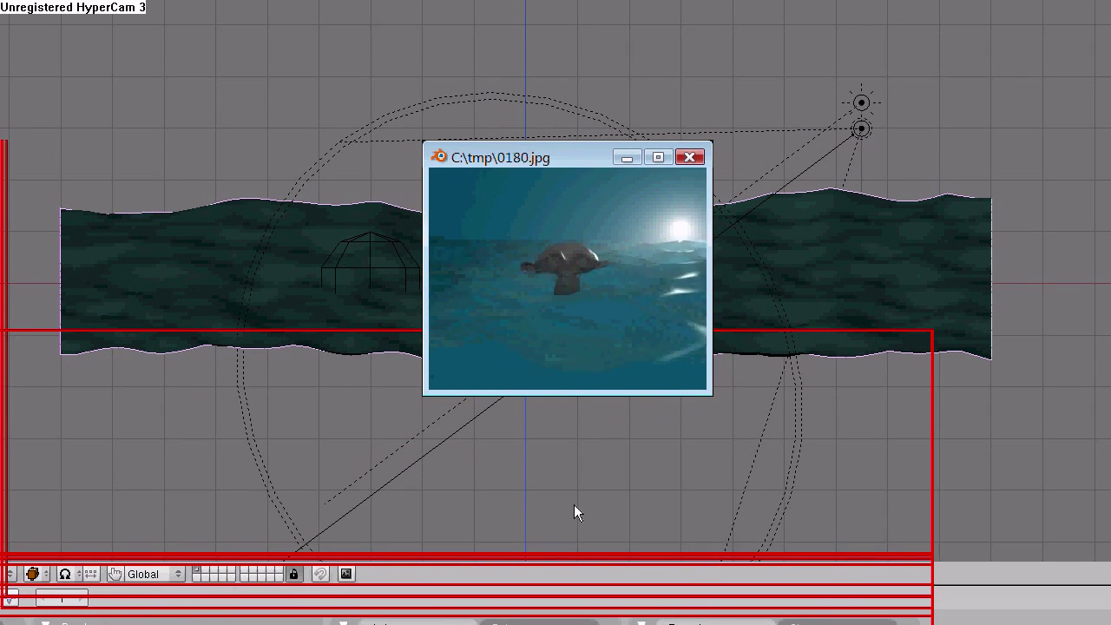